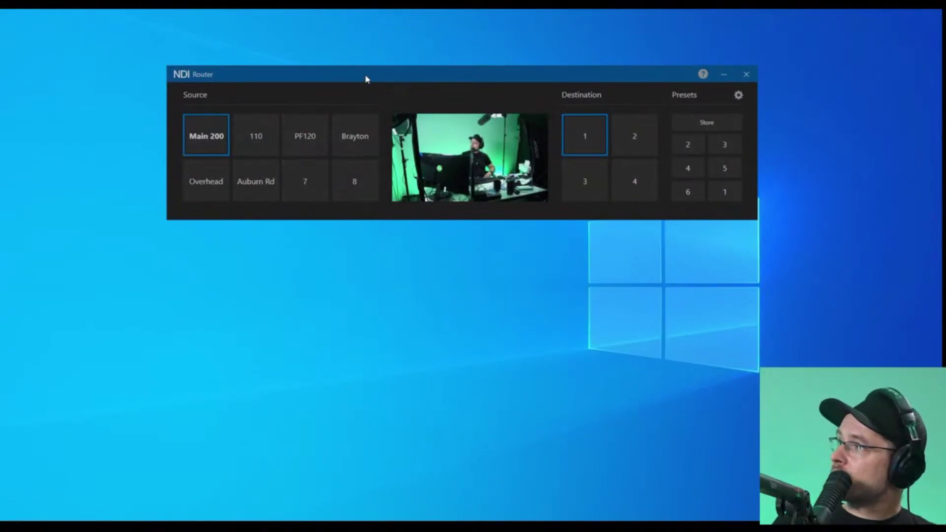
# Step: Move the router window lower, glance at Main 200's configuration, then select the 110 source
pyautogui.moveTo(366, 79); pyautogui.dragTo(379, 191)
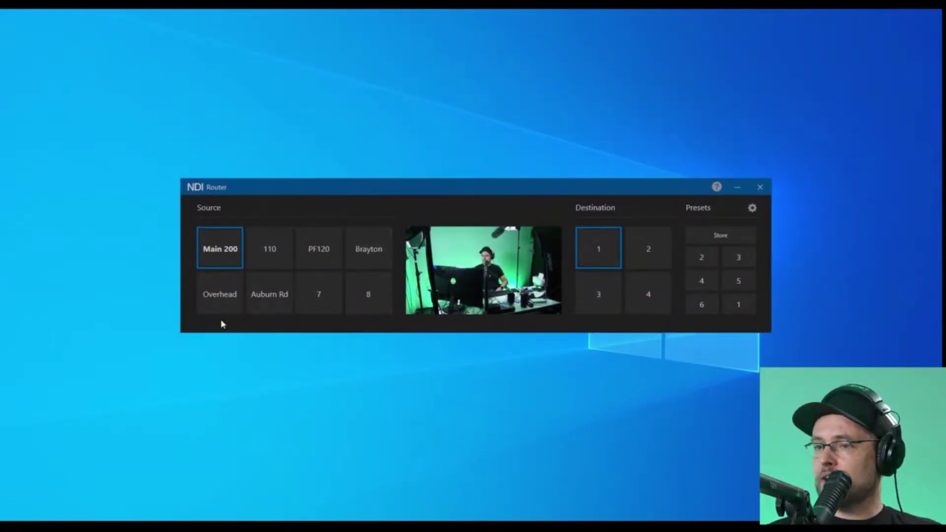
pyautogui.rightClick(222, 251)
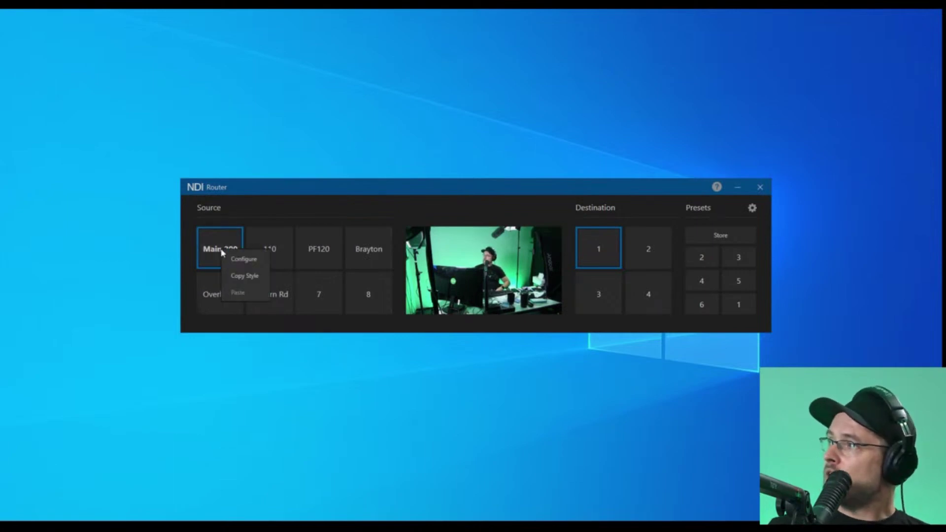
pyautogui.click(240, 260)
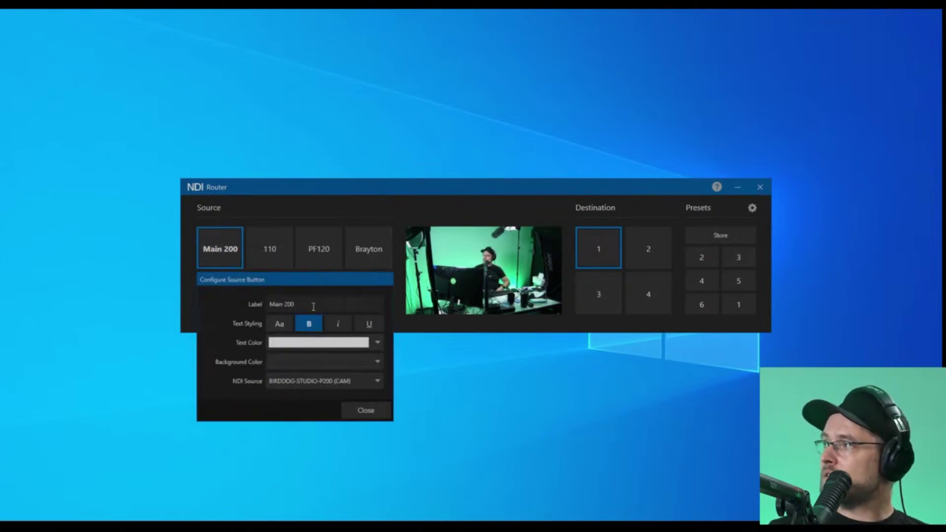
pyautogui.click(281, 221)
pyautogui.rightClick(262, 245)
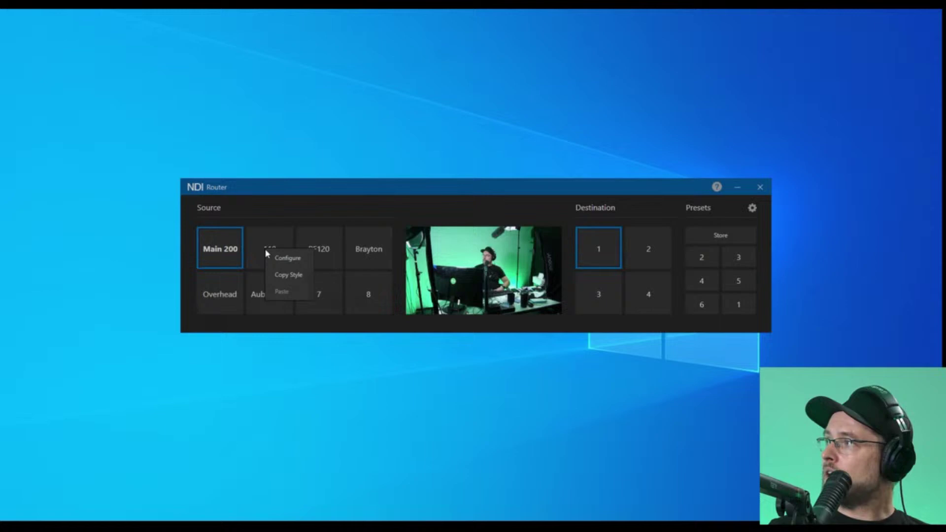
pyautogui.click(256, 241)
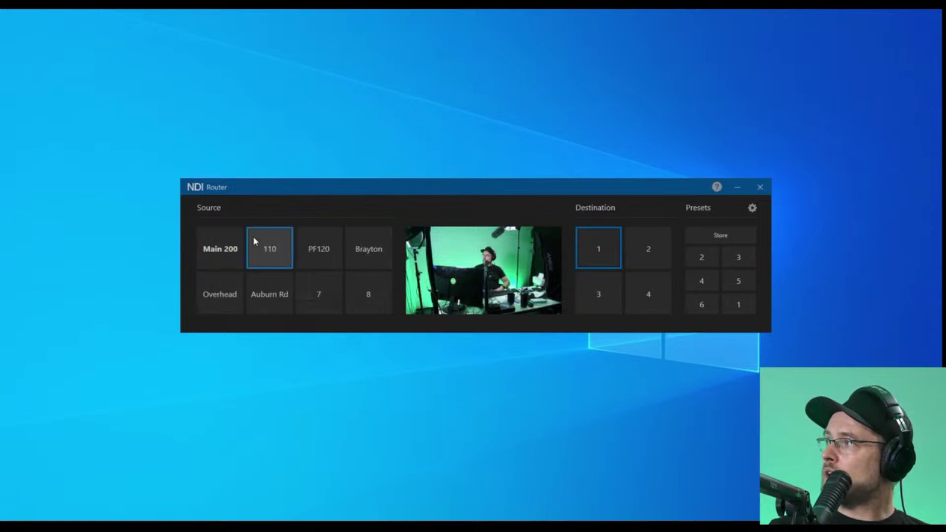
# Step: Set the 110 button's NDI source to BIRDDOG-STUDIO-P110 > CAM
pyautogui.rightClick(274, 254)
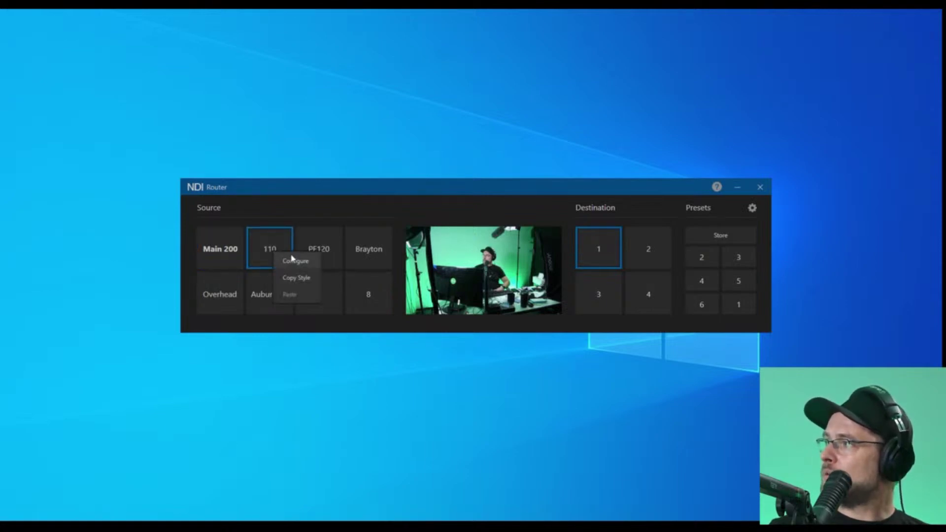
pyautogui.click(293, 261)
pyautogui.click(393, 383)
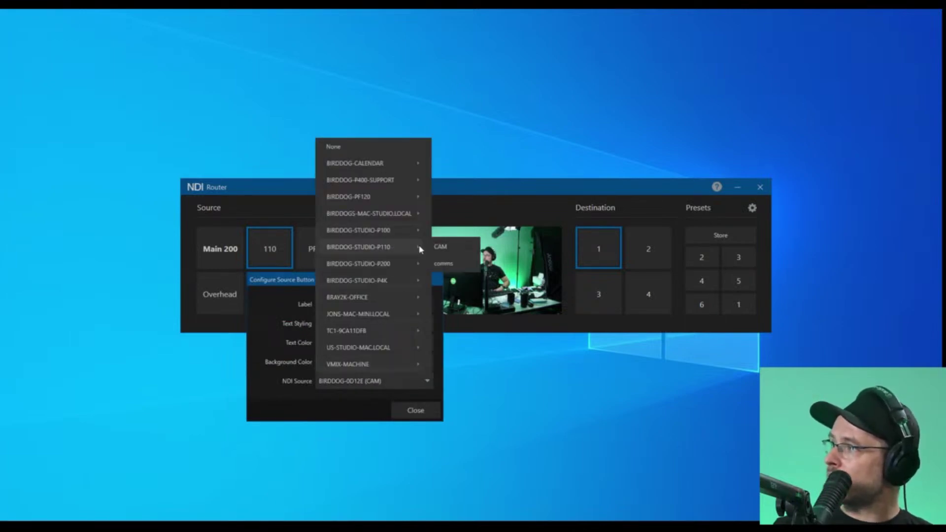
pyautogui.click(439, 248)
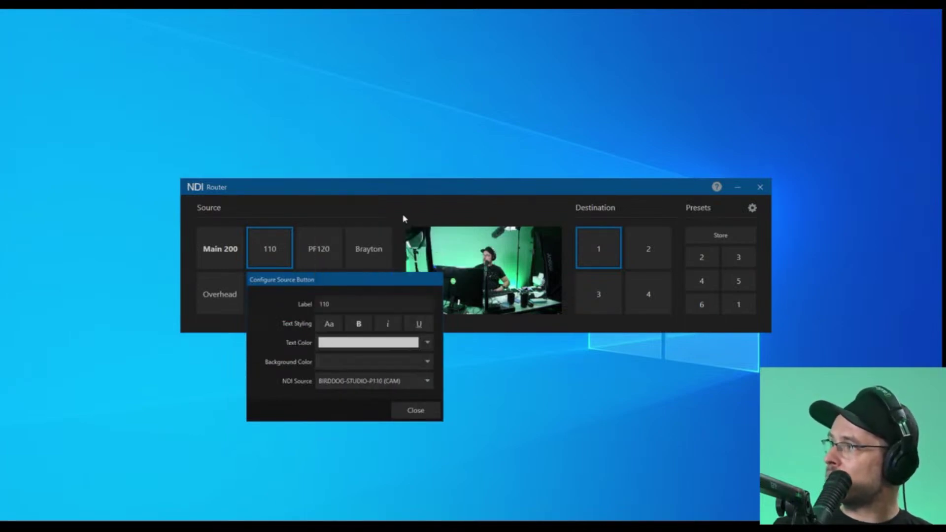
pyautogui.click(426, 412)
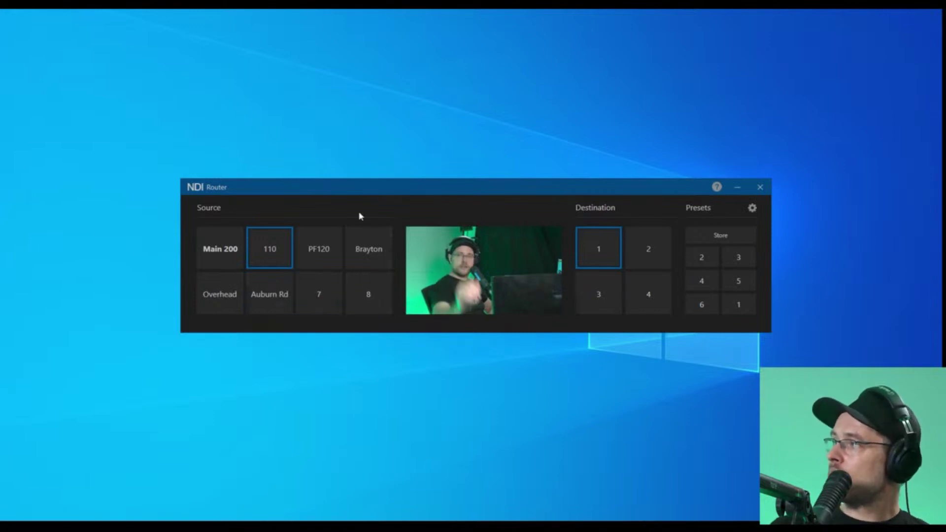
# Step: Preview PF120, then feed the Brayton button from BIRDDOG-P400-SUPPORT > CAM
pyautogui.click(312, 255)
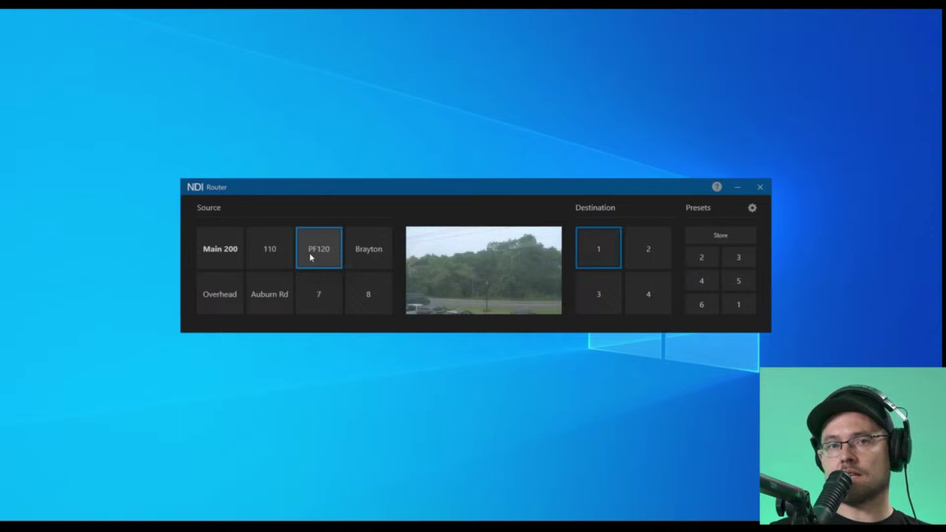
pyautogui.rightClick(372, 249)
pyautogui.click(395, 255)
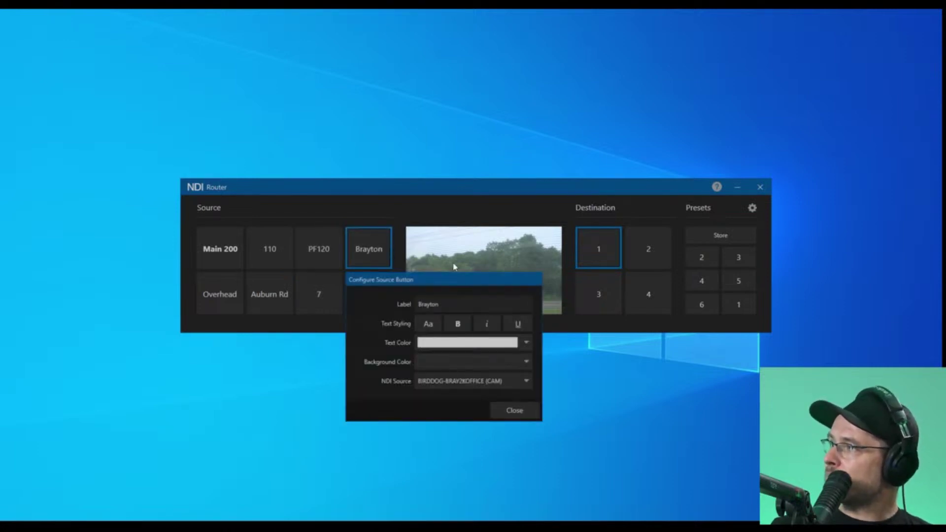
pyautogui.click(472, 382)
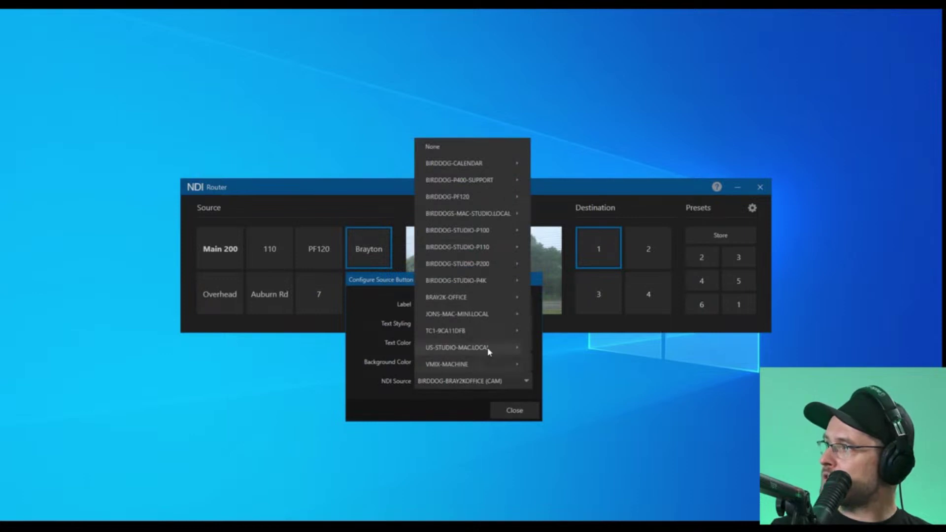
pyautogui.moveTo(480, 184)
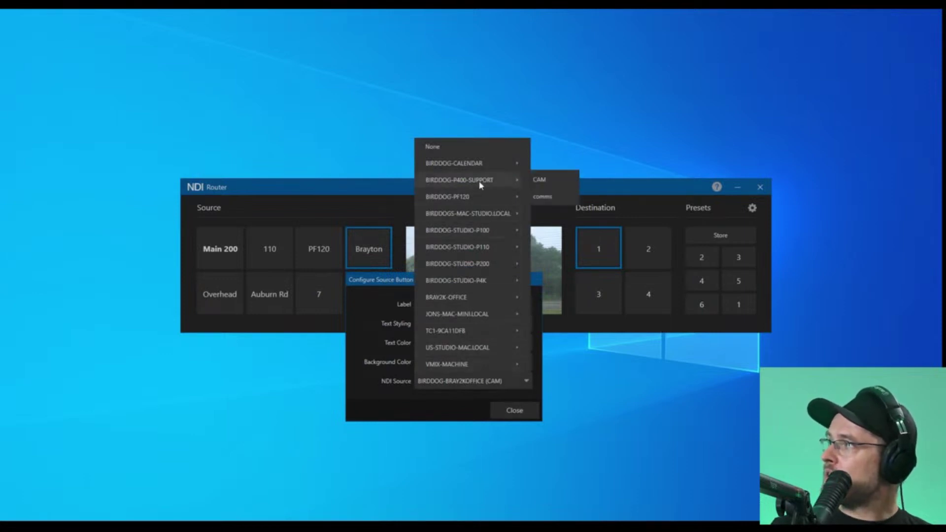
pyautogui.click(541, 180)
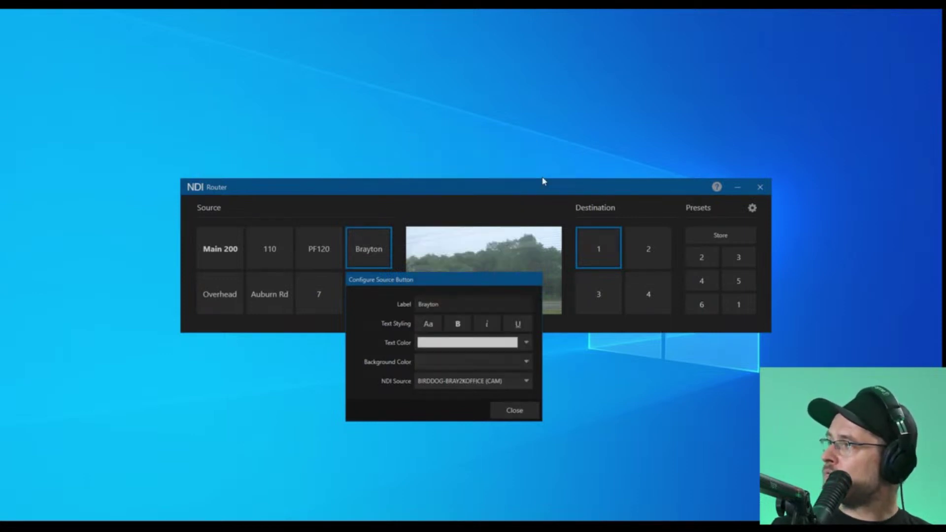
pyautogui.click(521, 414)
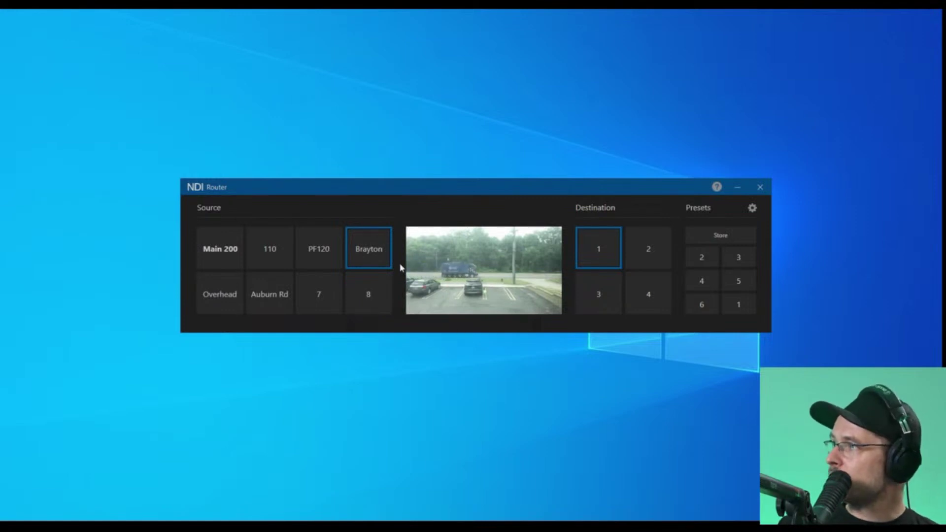
# Step: Preview Overhead, then relabel Auburn Rd as 'MAIN P4K' fed by BIRDDOG-STUDIO-P4K > CAM
pyautogui.click(213, 303)
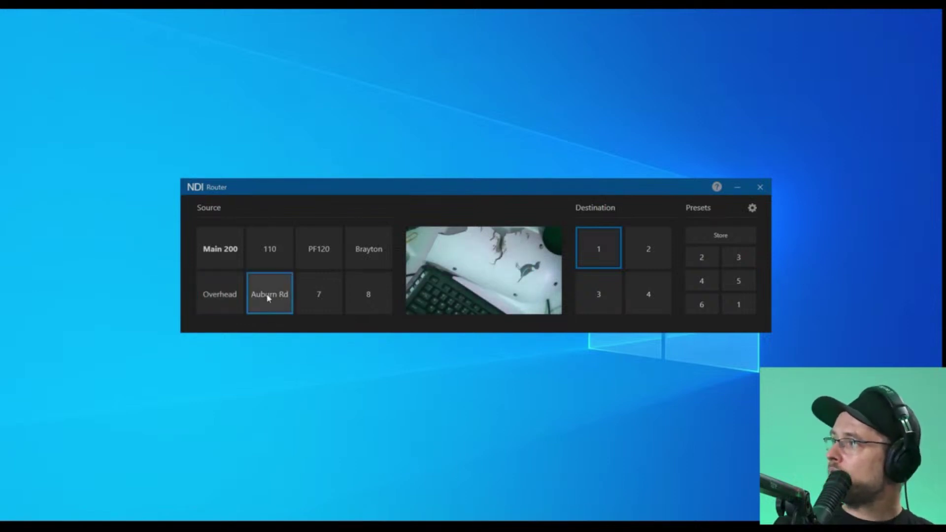
pyautogui.rightClick(273, 306)
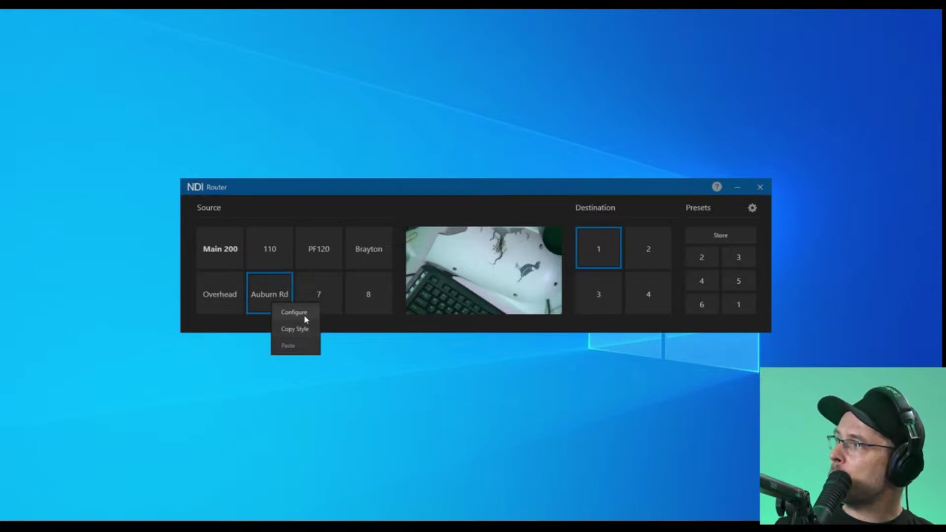
pyautogui.click(305, 315)
pyautogui.click(376, 426)
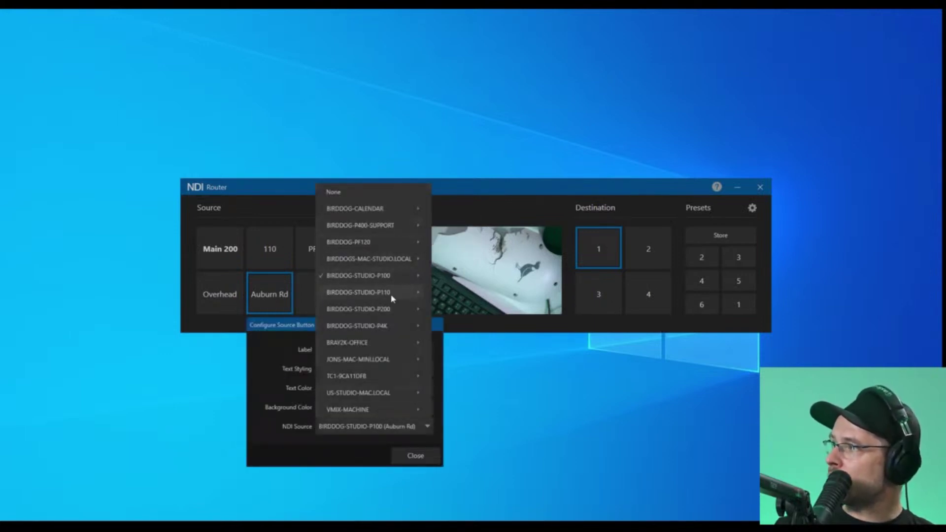
pyautogui.moveTo(392, 331)
pyautogui.click(439, 342)
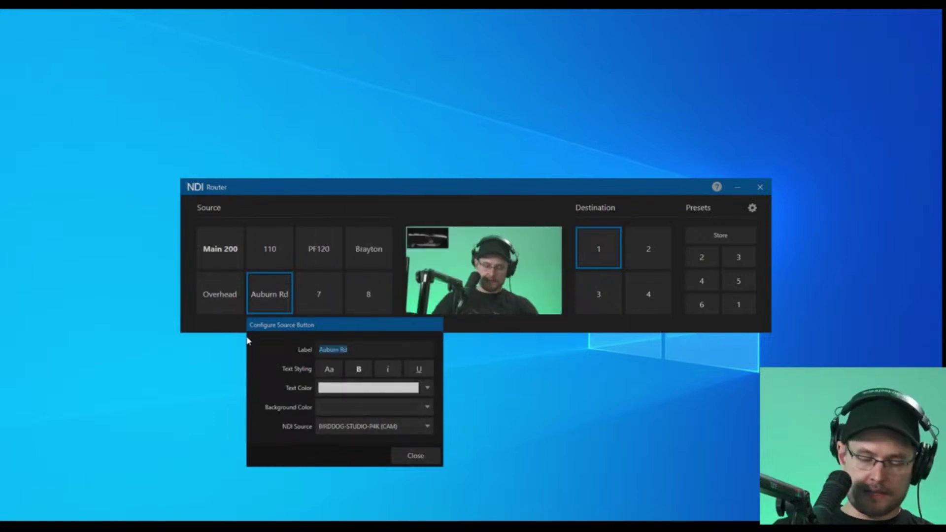
pyautogui.write('MAIN')
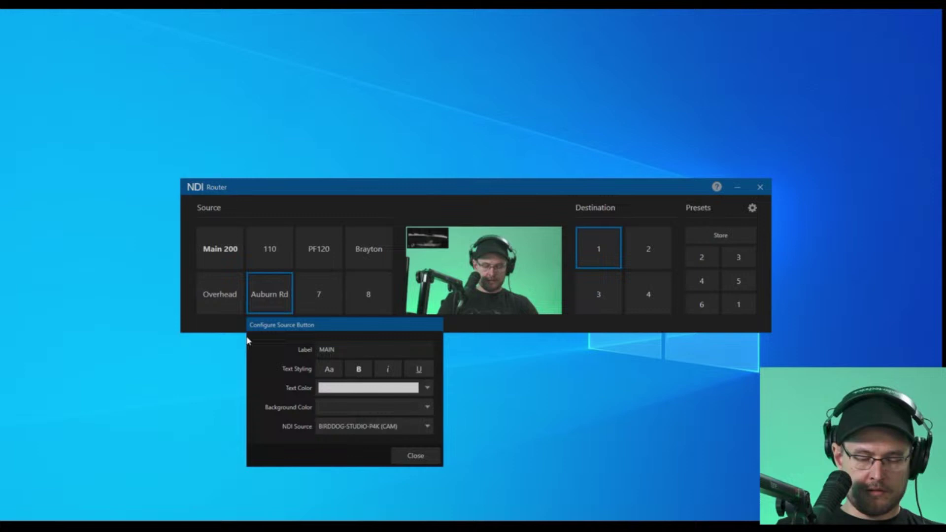
pyautogui.write(' P4K')
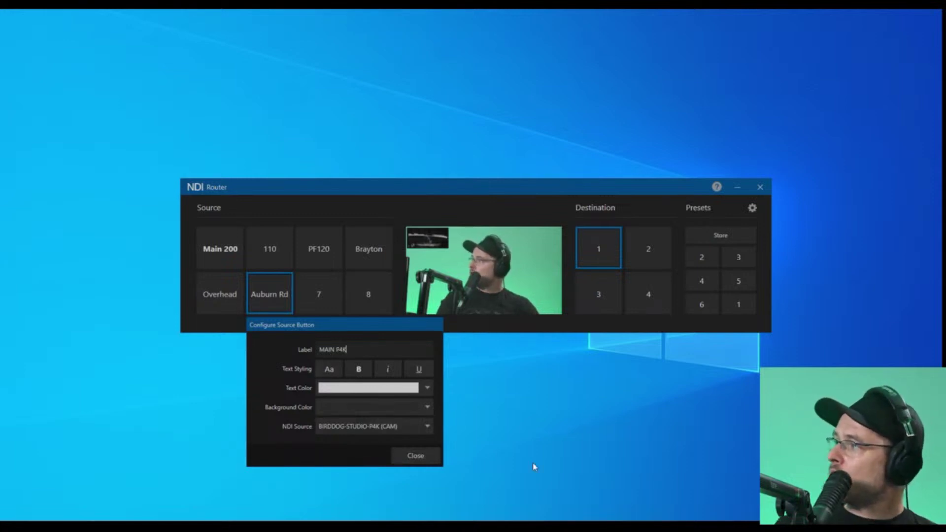
pyautogui.click(424, 454)
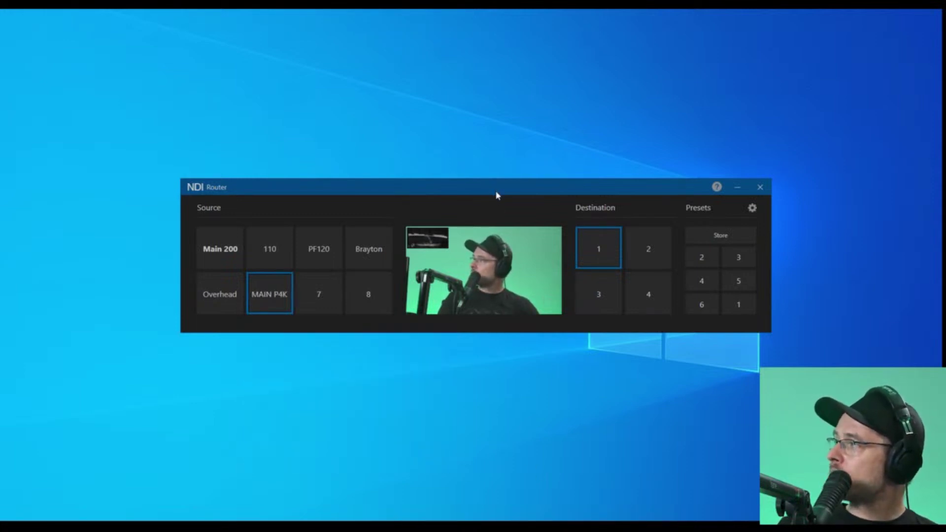
# Step: Move the router window up-right and preview Main 200, 110 and PF120, ending on 110
pyautogui.moveTo(496, 195); pyautogui.dragTo(621, 77)
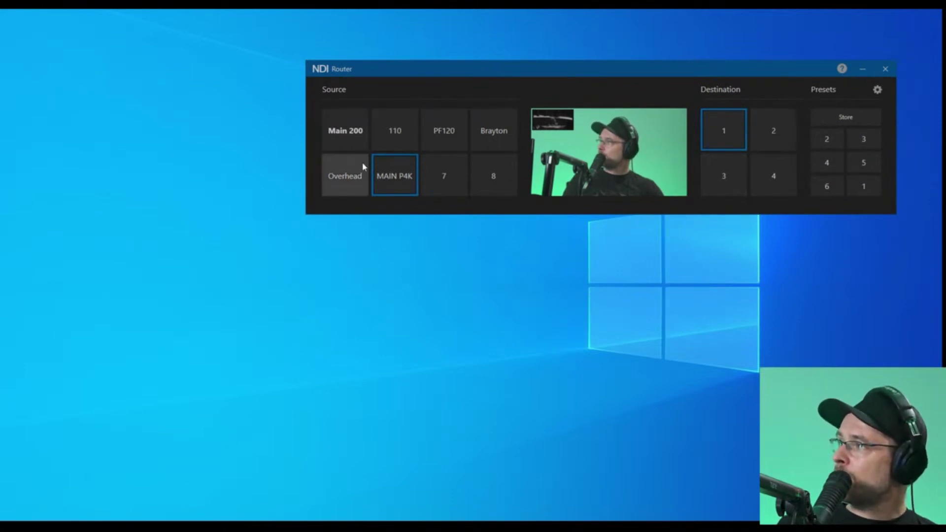
pyautogui.click(345, 144)
pyautogui.click(411, 142)
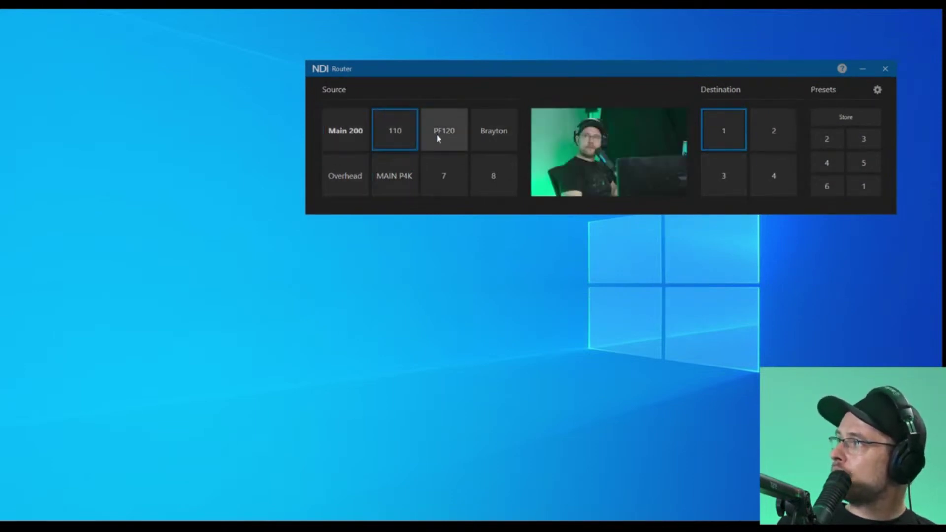
pyautogui.click(438, 138)
pyautogui.click(402, 140)
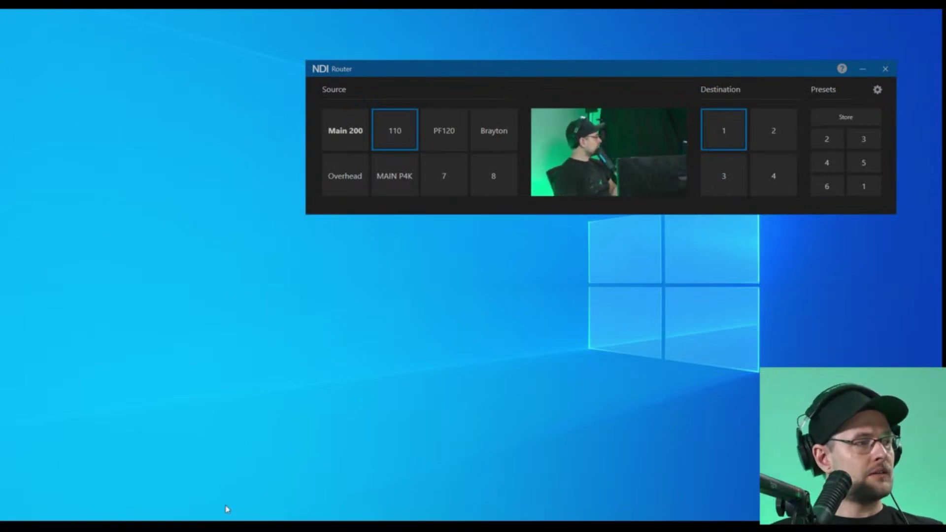
# Step: Place Studio Monitor on the left beside the router and watch VMIX-MACHINE Router Dest 1
pyautogui.moveTo(449, 323); pyautogui.dragTo(2, 63)
pyautogui.click(697, 180)
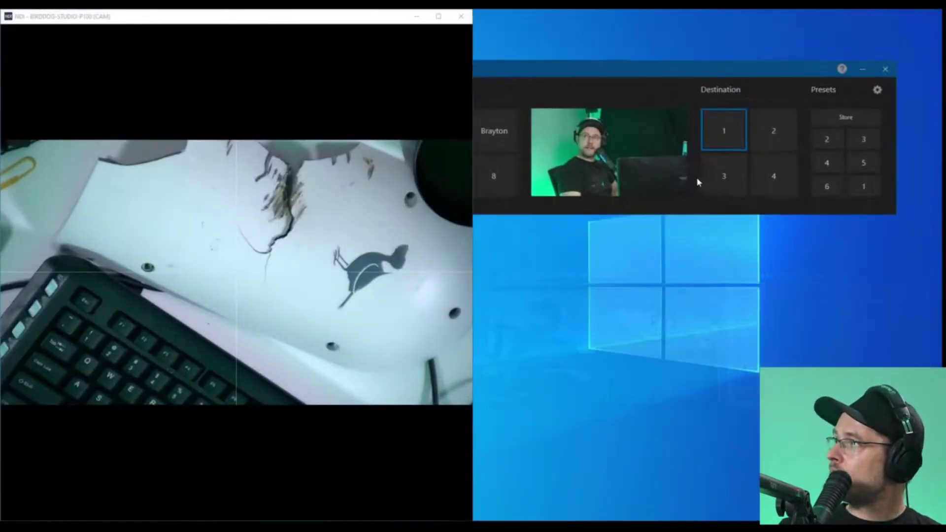
pyautogui.moveTo(655, 64); pyautogui.dragTo(688, 169)
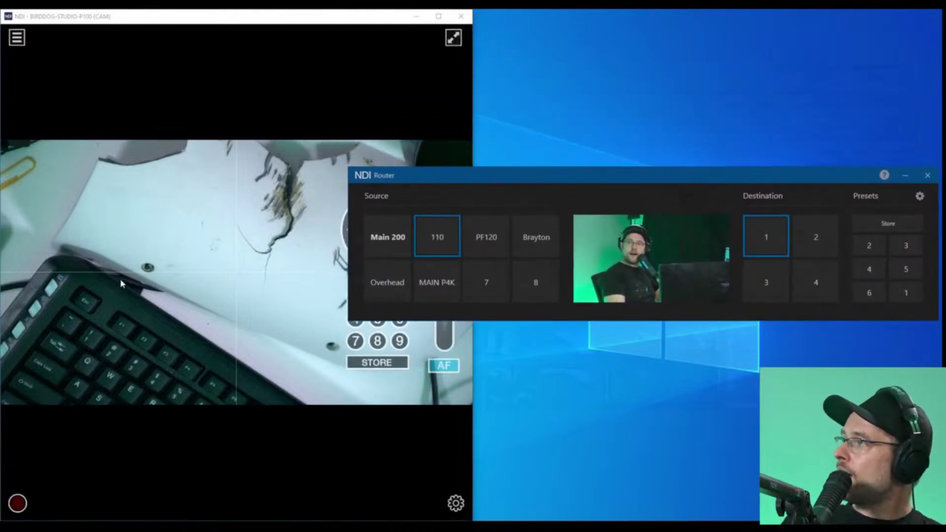
pyautogui.rightClick(126, 263)
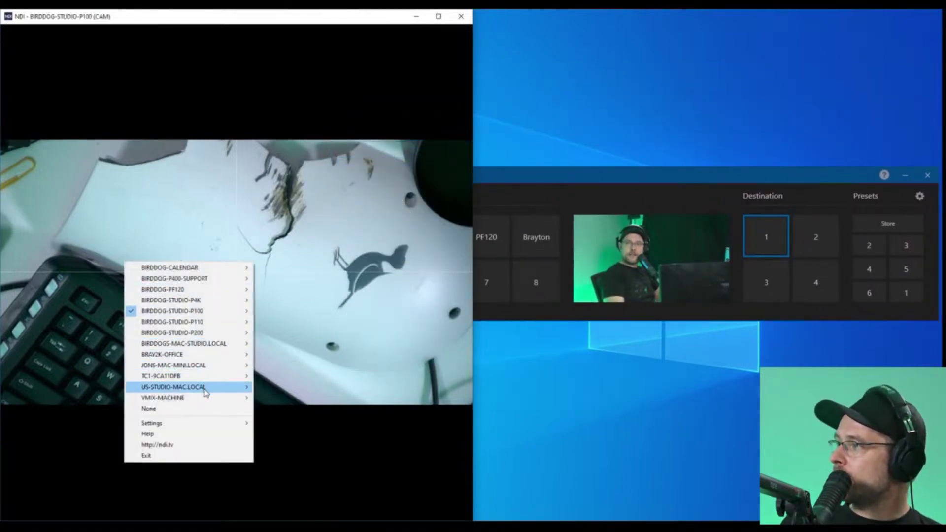
pyautogui.moveTo(206, 397)
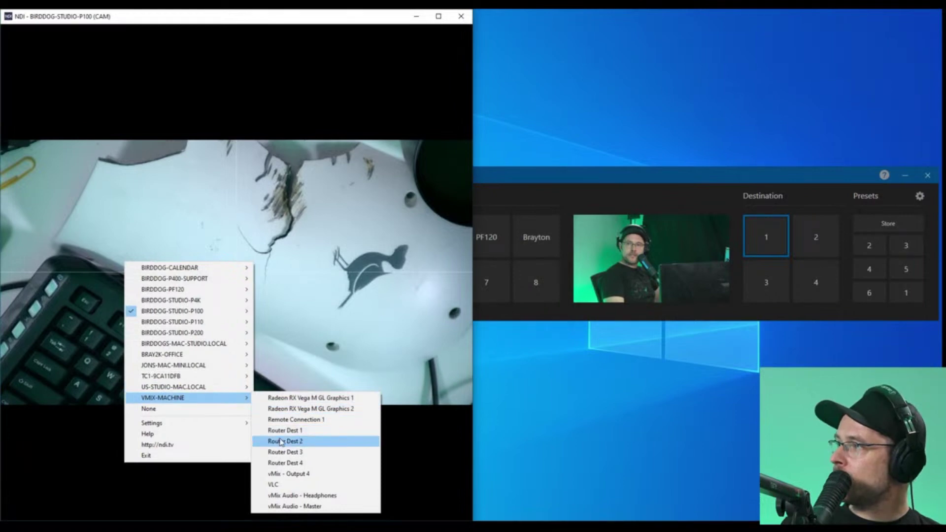
pyautogui.click(327, 430)
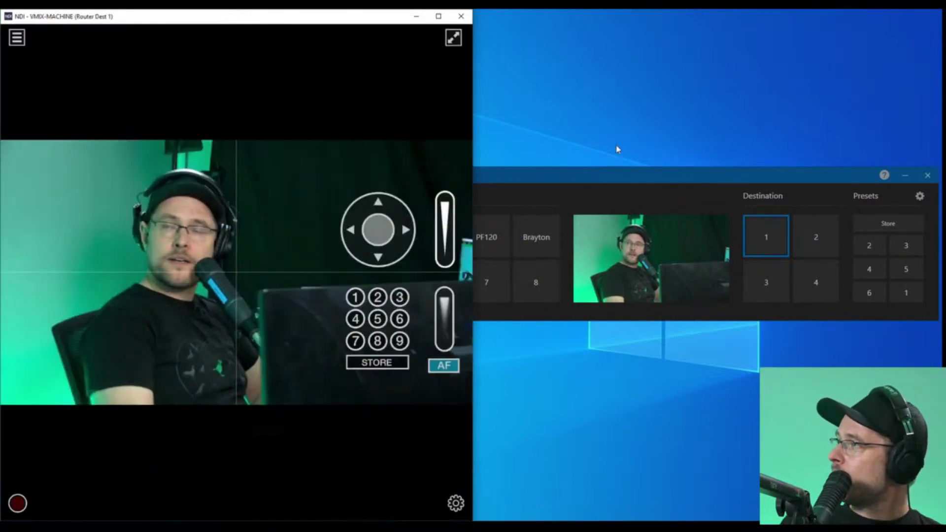
# Step: Route Main 200, PF120, MAIN P4K, Overhead and Main 200 again to destination 1
pyautogui.click(621, 175)
pyautogui.click(393, 242)
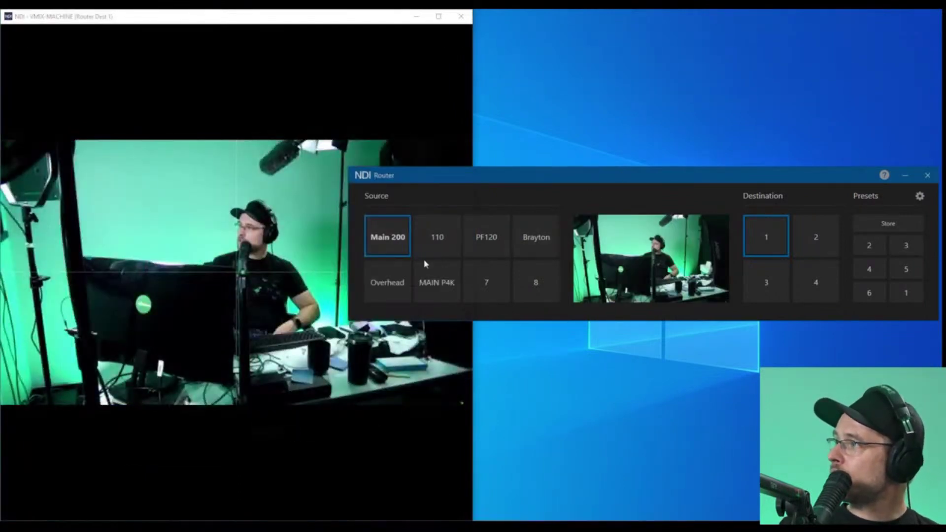
pyautogui.click(498, 240)
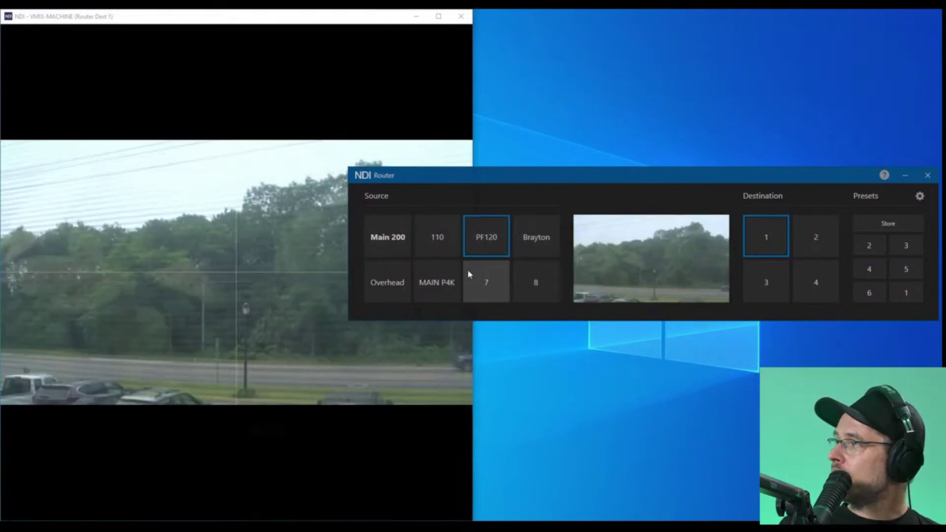
pyautogui.click(437, 283)
pyautogui.click(397, 293)
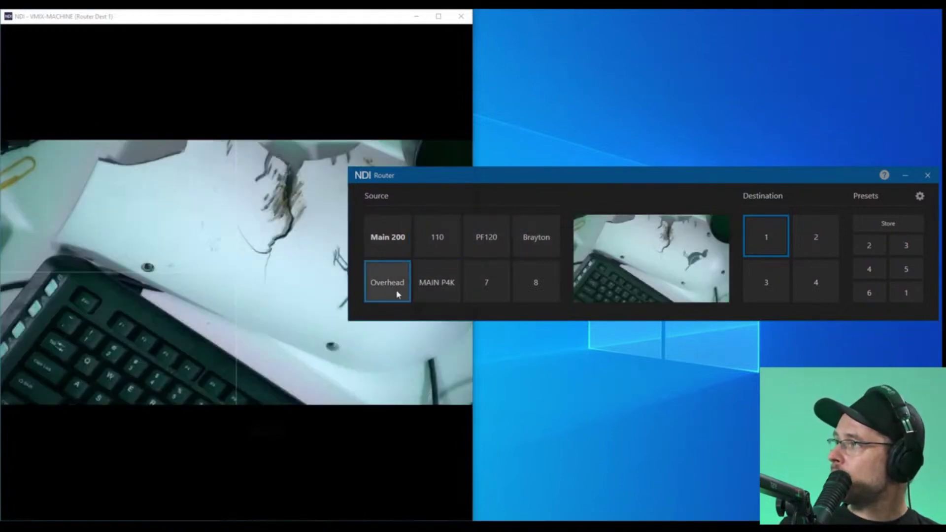
pyautogui.click(385, 238)
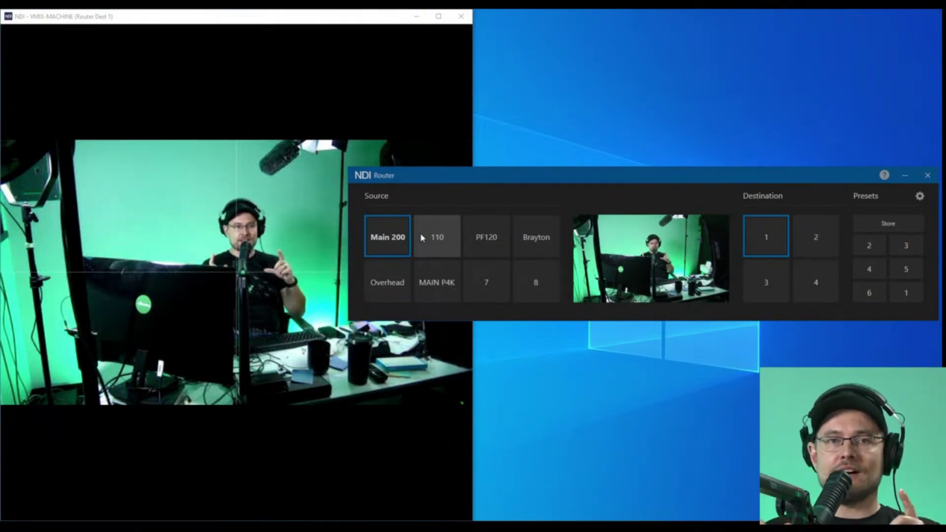
# Step: Route 110, Overhead, Main 200 and finally MAIN P4K to destination 1, then view the monitor
pyautogui.click(448, 235)
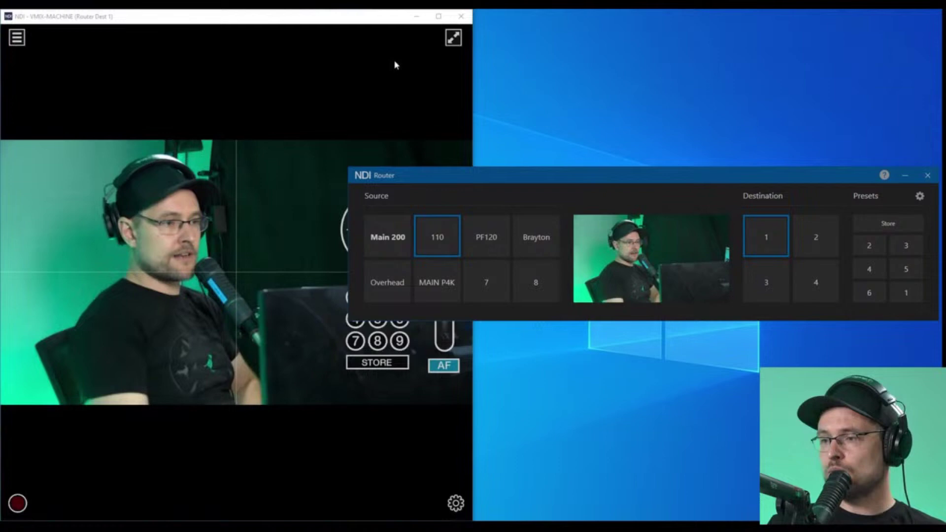
pyautogui.click(400, 252)
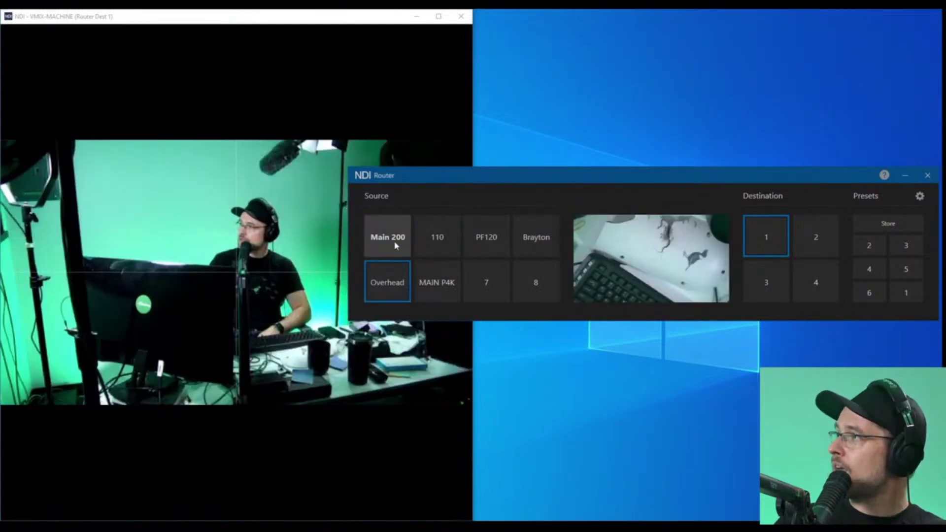
pyautogui.click(472, 252)
pyautogui.click(437, 283)
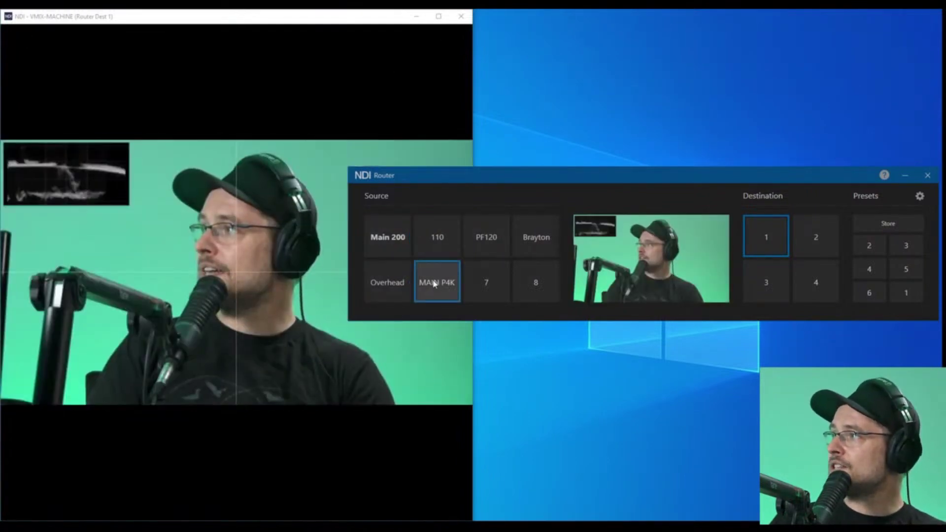
pyautogui.click(201, 267)
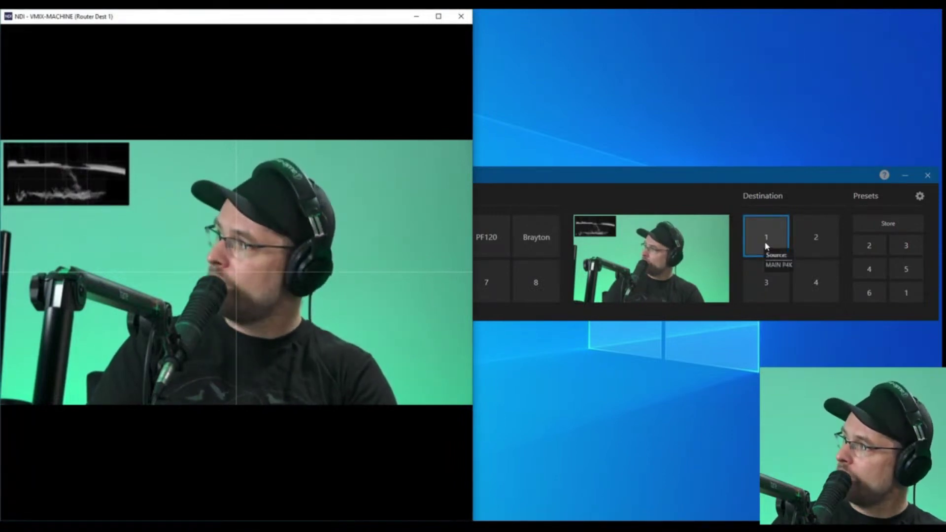
pyautogui.moveTo(303, 215)
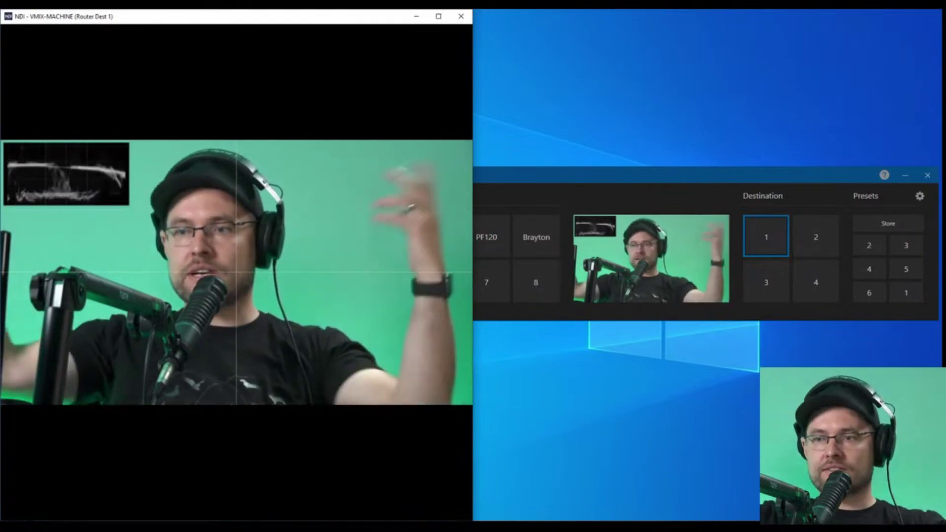
pyautogui.moveTo(252, 184)
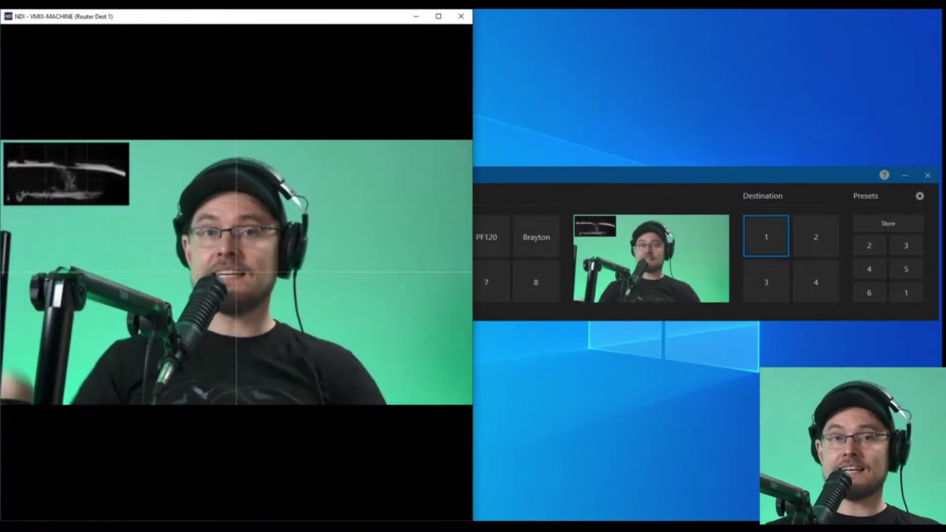
# Step: Bring the router forward and cycle destination 1 through Main 200 and Overhead back to MAIN P4K
pyautogui.moveTo(289, 152)
pyautogui.click(589, 192)
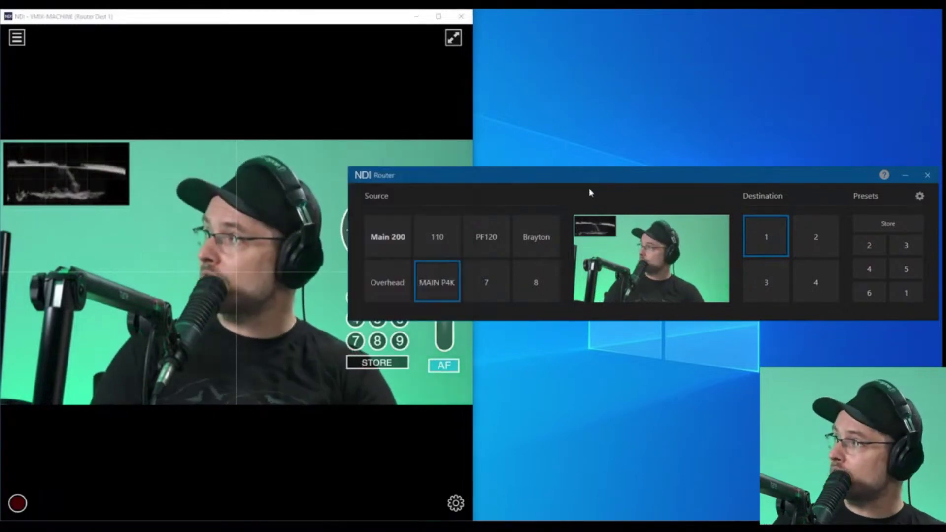
pyautogui.click(395, 255)
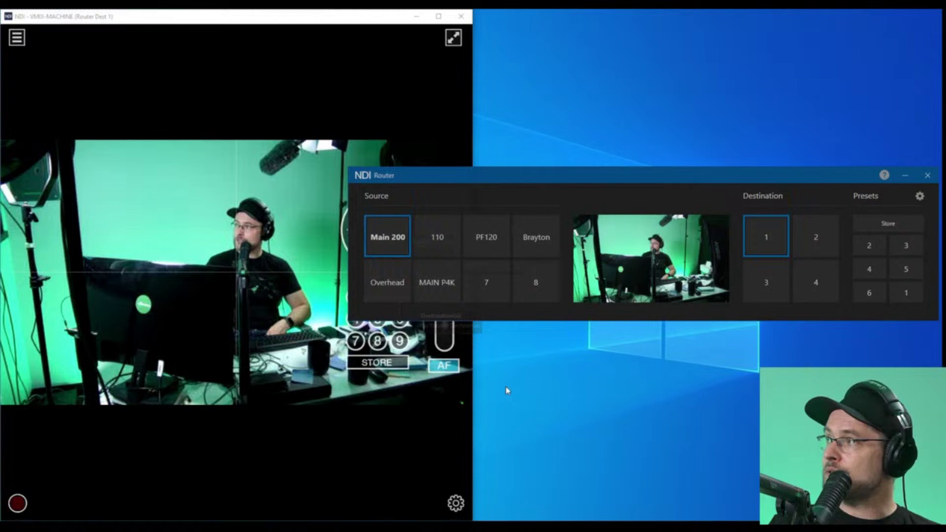
pyautogui.click(393, 290)
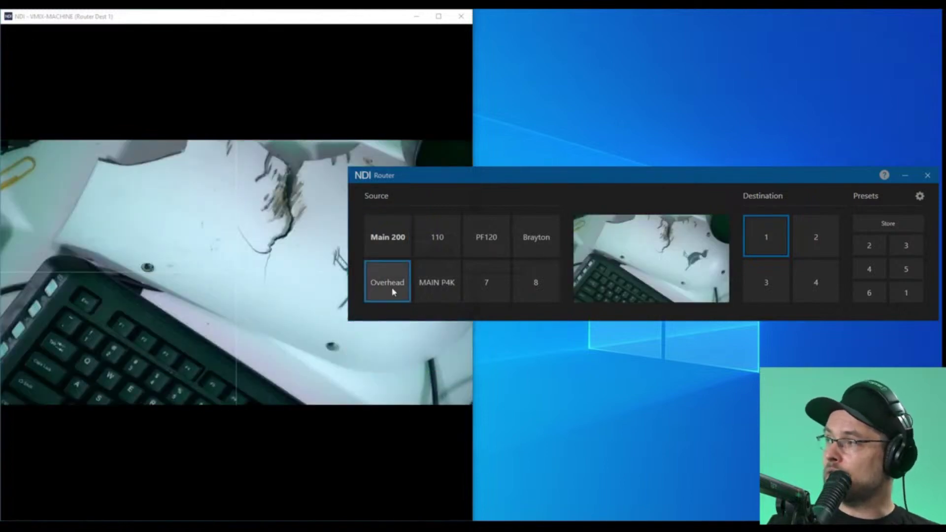
pyautogui.click(447, 287)
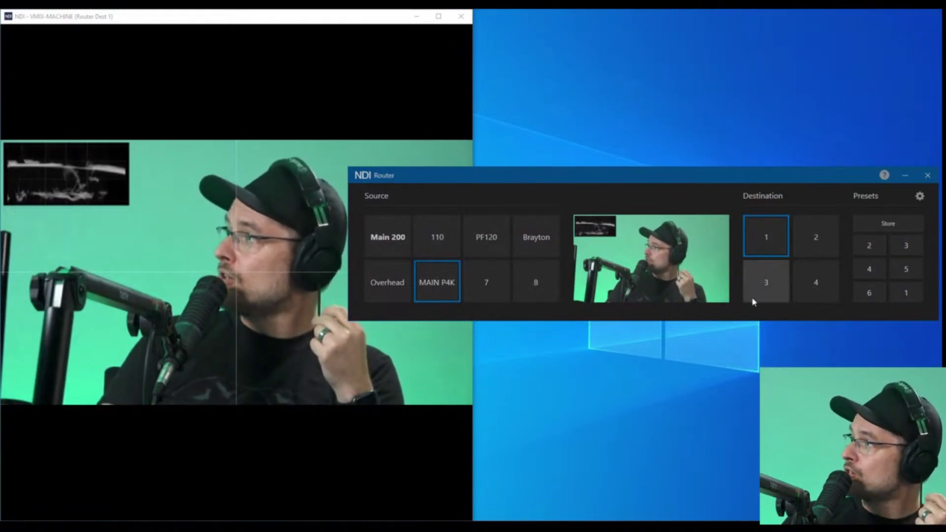
# Step: On destination 2, try PF120 and MAIN P4K, settle on Overhead, then reselect destination 1
pyautogui.click(808, 239)
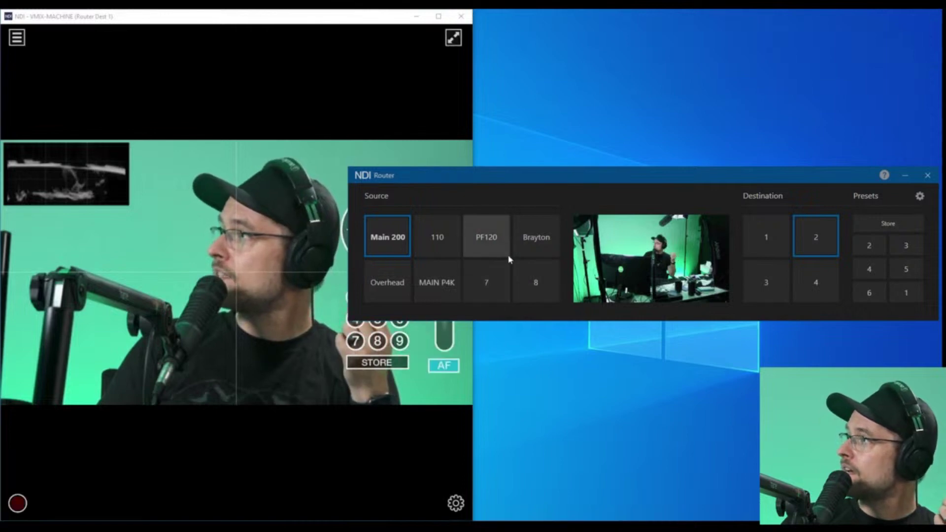
pyautogui.click(534, 242)
pyautogui.click(486, 249)
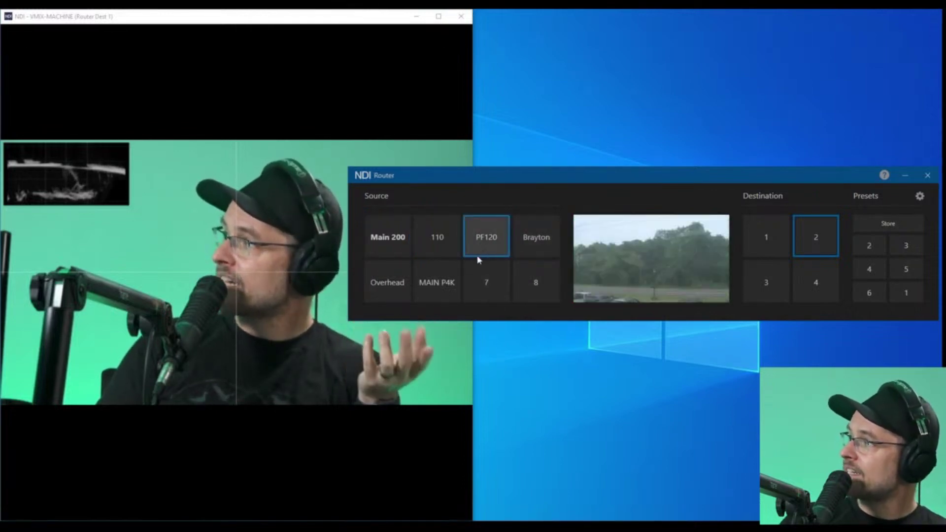
pyautogui.click(437, 281)
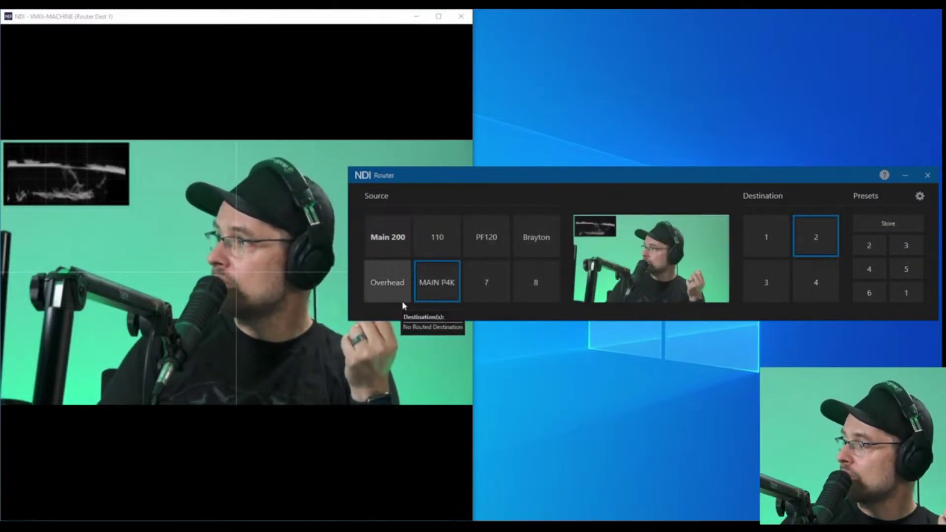
pyautogui.click(395, 297)
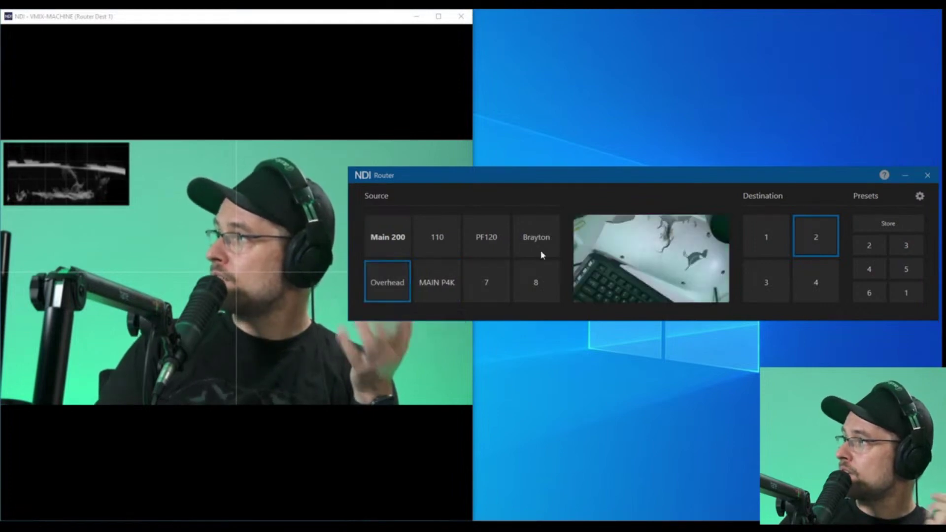
pyautogui.click(753, 226)
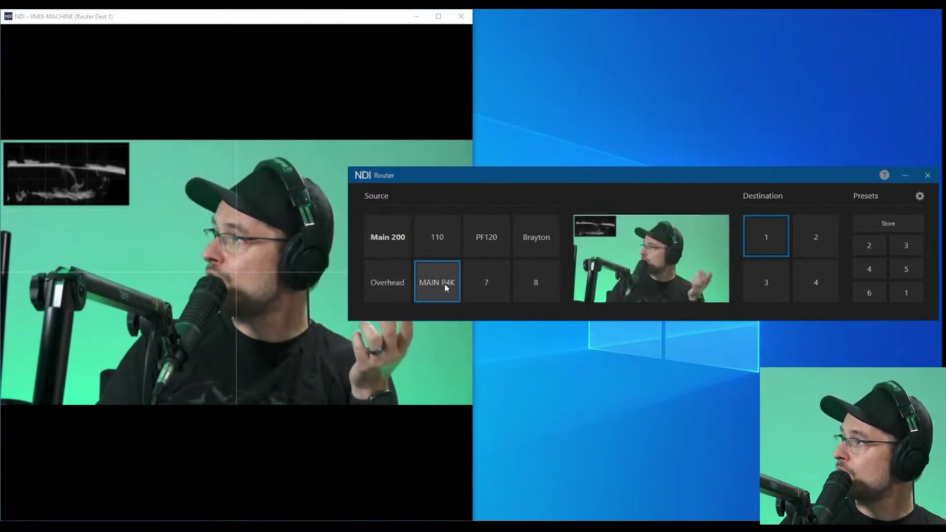
# Step: Switch the monitor to VMIX-MACHINE Router Dest 2 and check destinations 2 and 1 in the router
pyautogui.moveTo(300, 281)
pyautogui.rightClick(248, 277)
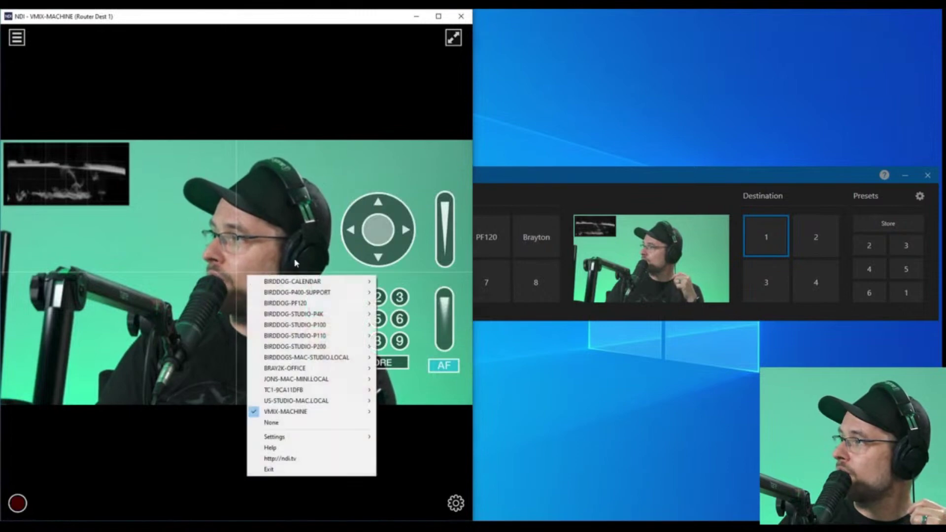
pyautogui.moveTo(335, 413)
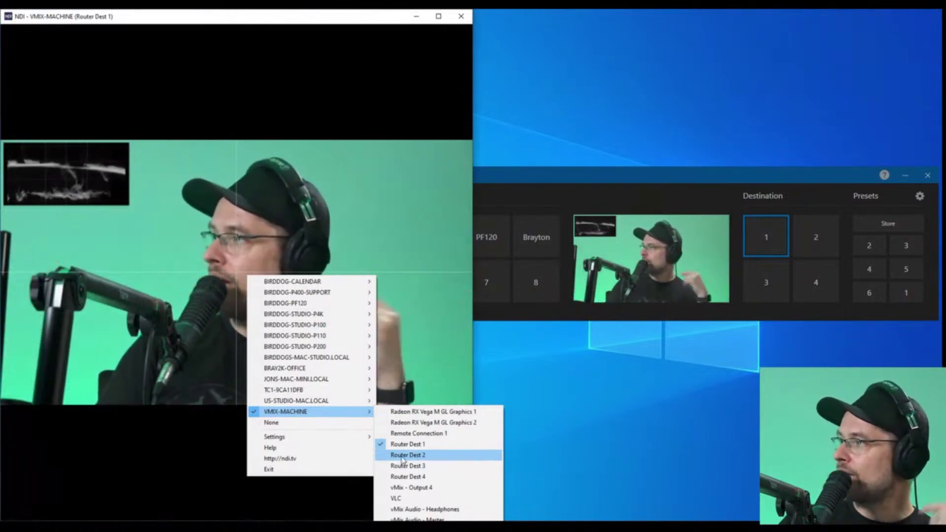
pyautogui.click(421, 454)
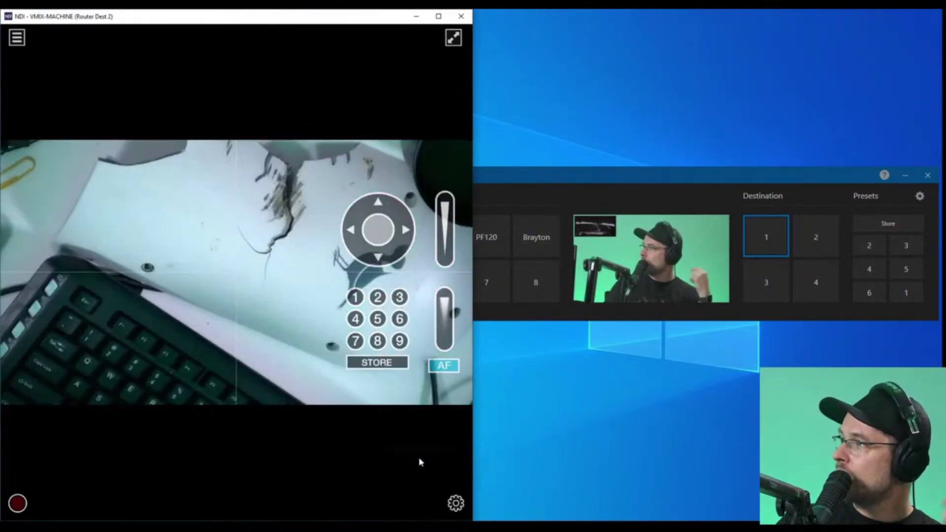
pyautogui.click(828, 242)
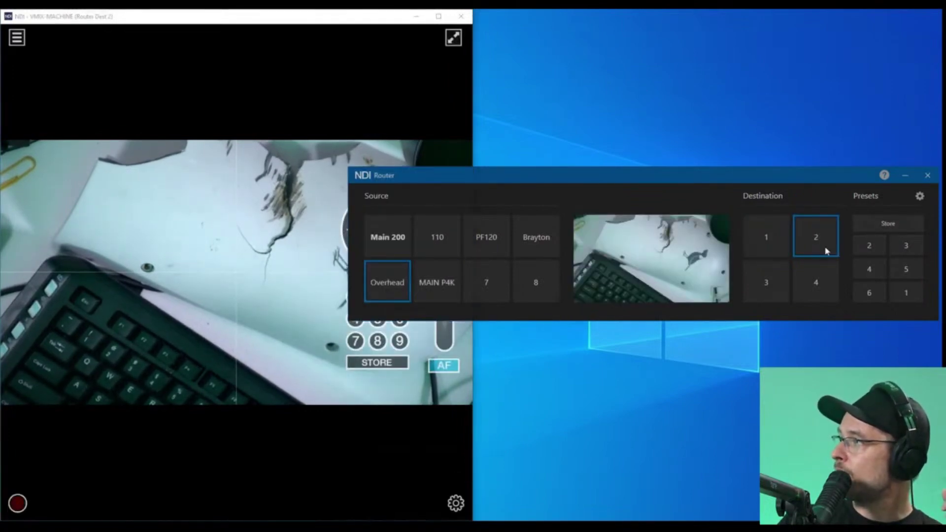
pyautogui.click(769, 241)
# Step: Return the monitor to Router Dest 1 and bring the router window to the front
pyautogui.rightClick(159, 277)
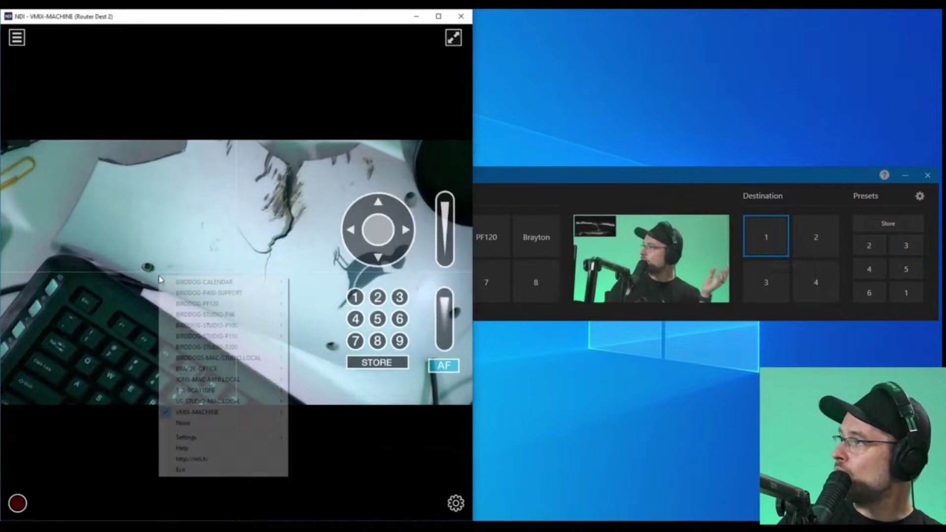
pyautogui.moveTo(256, 412)
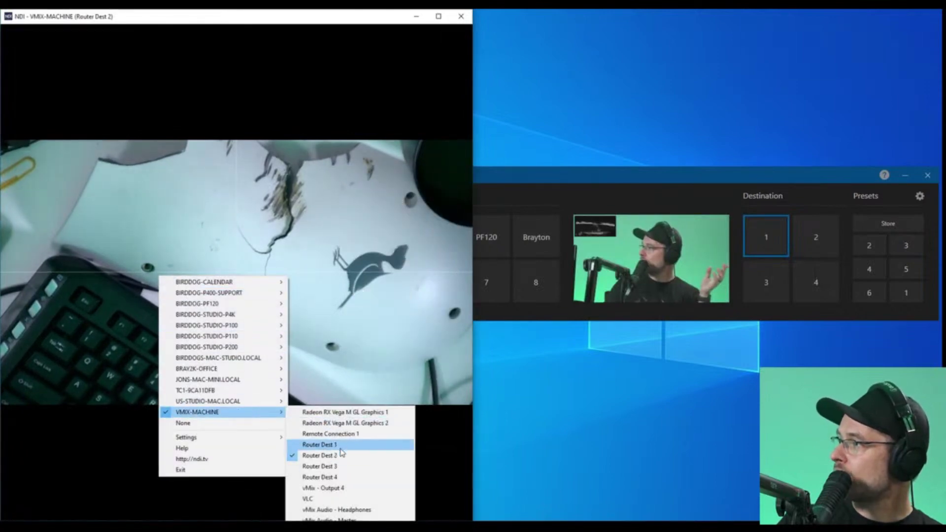
pyautogui.click(327, 445)
pyautogui.click(559, 196)
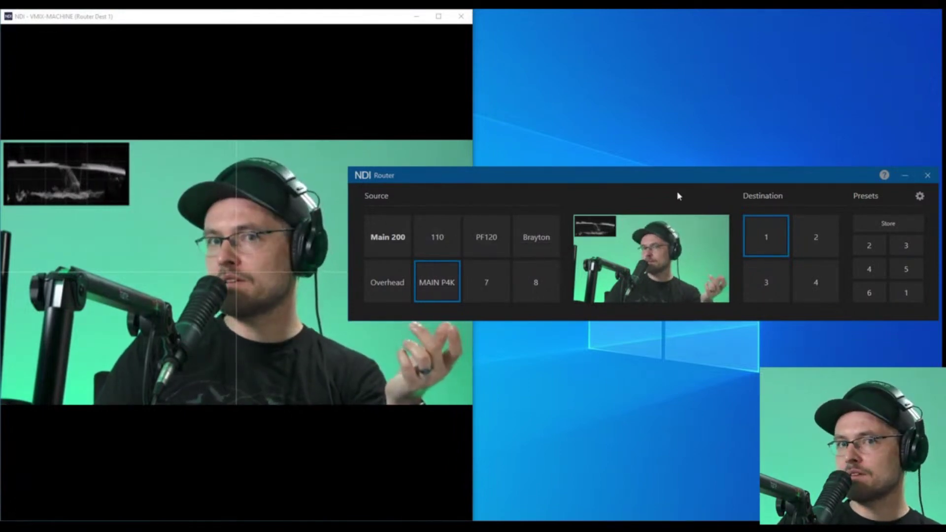
# Step: Turn on layout editing with the gear and add source slots 21 through 36 with the + button
pyautogui.click(920, 197)
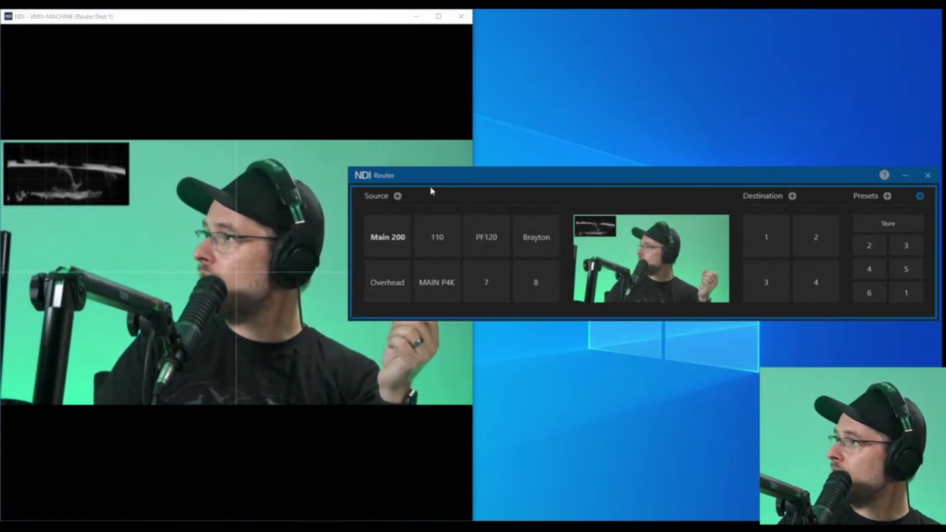
pyautogui.click(397, 196)
pyautogui.click(397, 196)
pyautogui.click(397, 196)
pyautogui.click(397, 197)
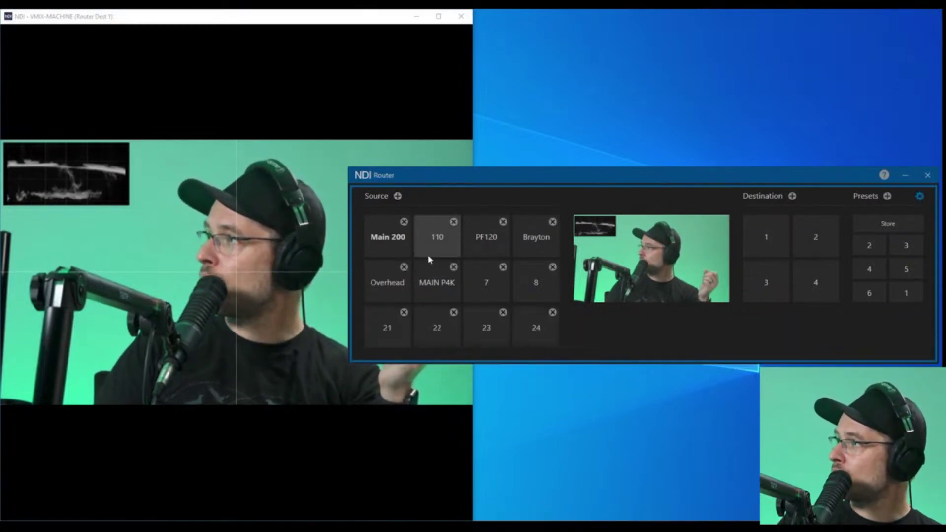
pyautogui.click(397, 196)
pyautogui.click(398, 196)
pyautogui.click(398, 196)
pyautogui.click(397, 196)
pyautogui.click(397, 196)
pyautogui.click(398, 197)
pyautogui.click(398, 197)
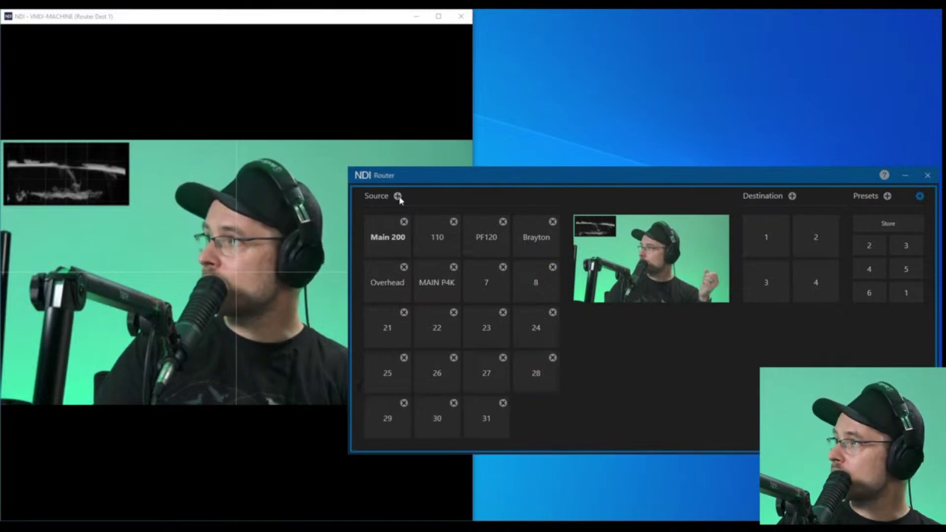
pyautogui.click(398, 196)
pyautogui.click(398, 196)
pyautogui.click(397, 196)
pyautogui.click(398, 196)
pyautogui.click(398, 196)
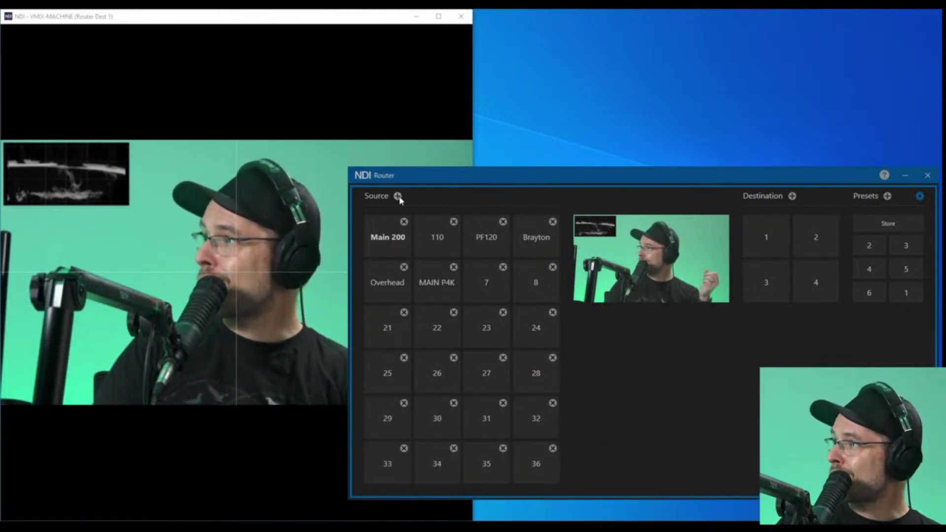
pyautogui.moveTo(405, 240)
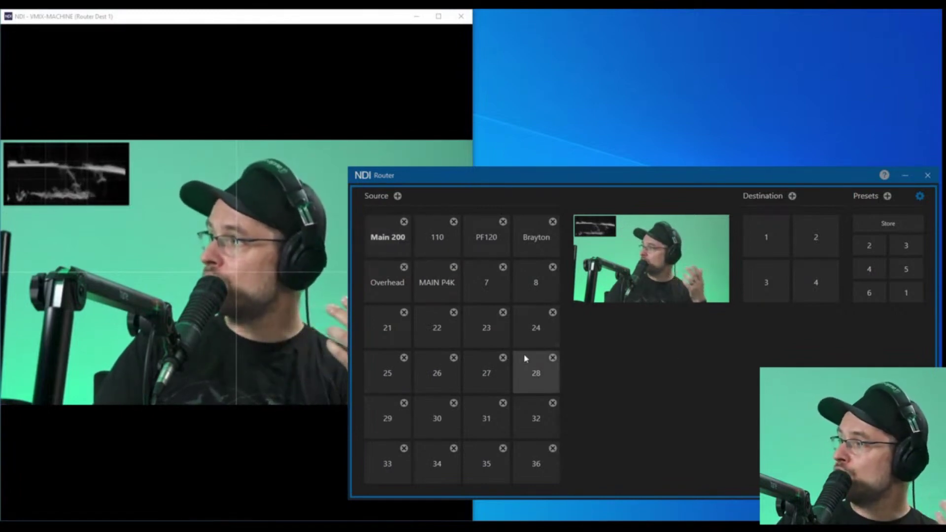
# Step: Set the MAIN P4K button's Text Color to blue and Background Color to near-white
pyautogui.rightClick(445, 286)
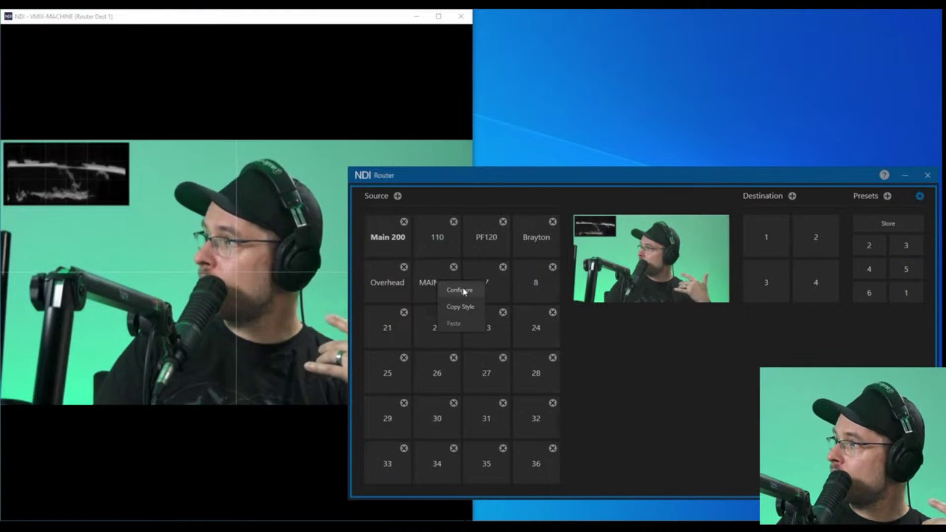
pyautogui.click(464, 291)
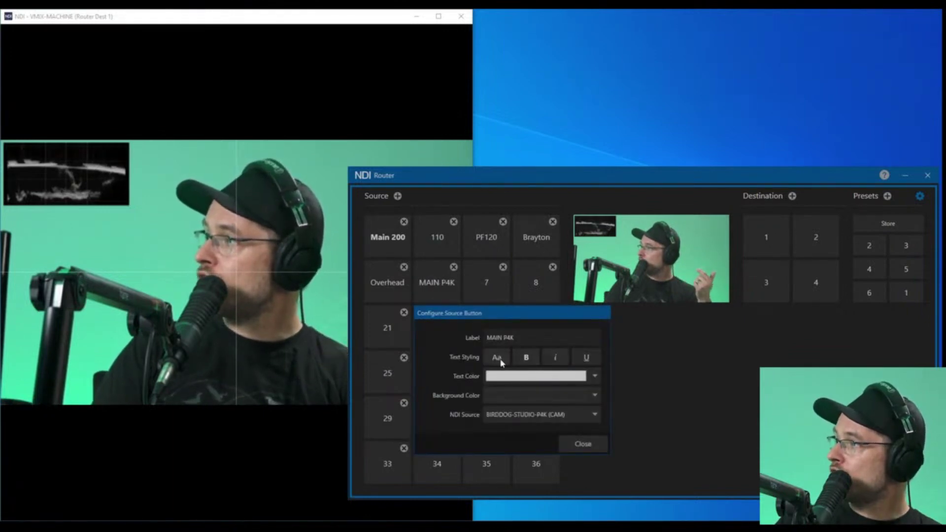
pyautogui.click(595, 376)
pyautogui.click(539, 402)
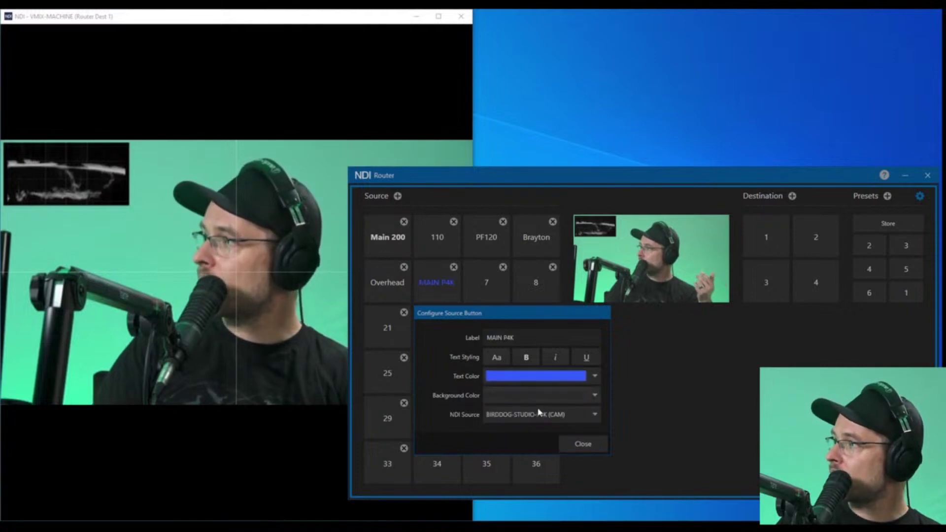
pyautogui.click(595, 397)
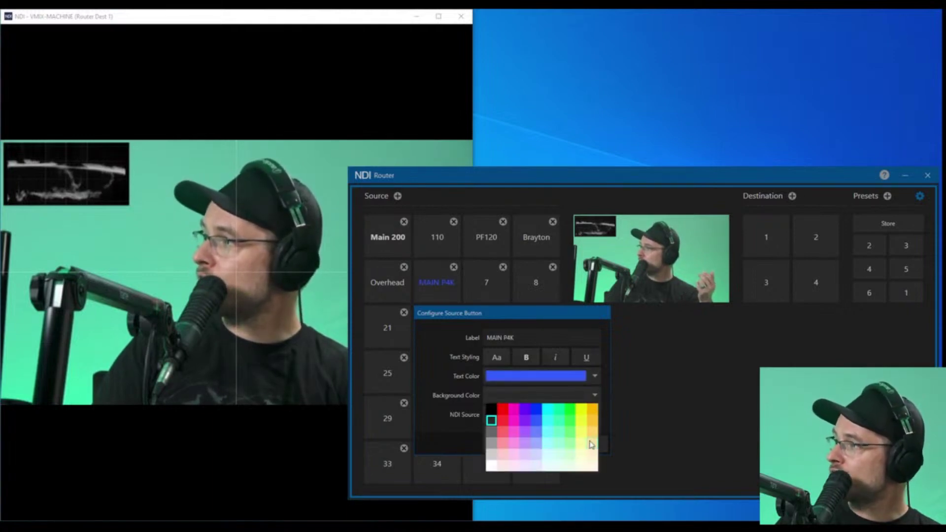
pyautogui.click(560, 467)
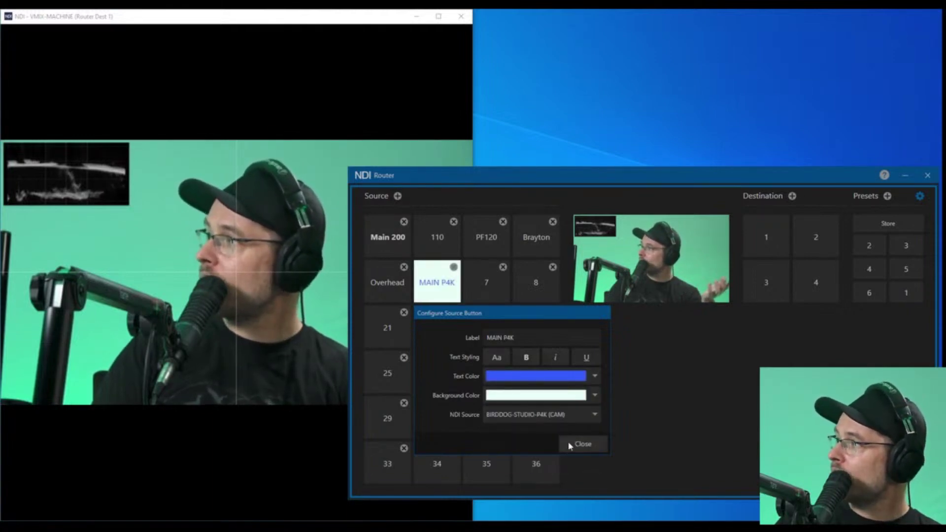
pyautogui.click(577, 445)
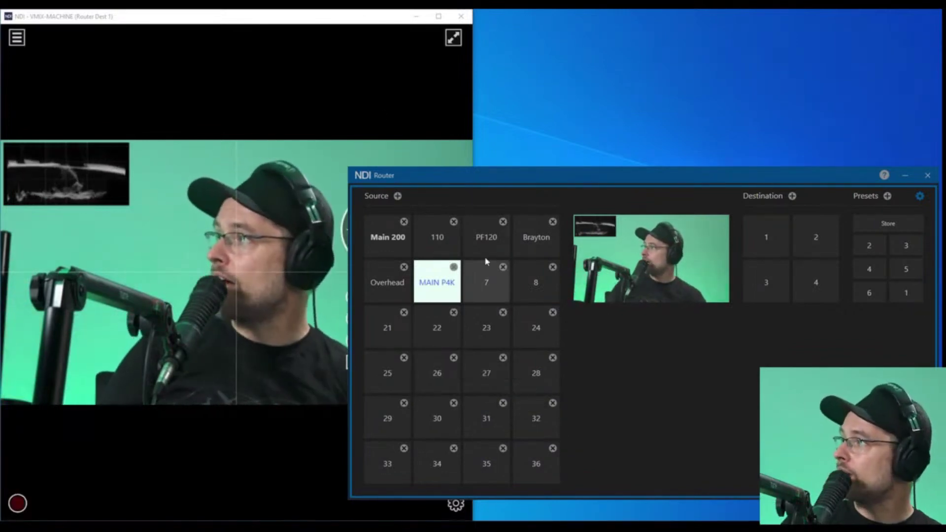
# Step: Reopen and close the MAIN P4K button settings several times to check the new colours
pyautogui.rightClick(433, 294)
pyautogui.click(431, 291)
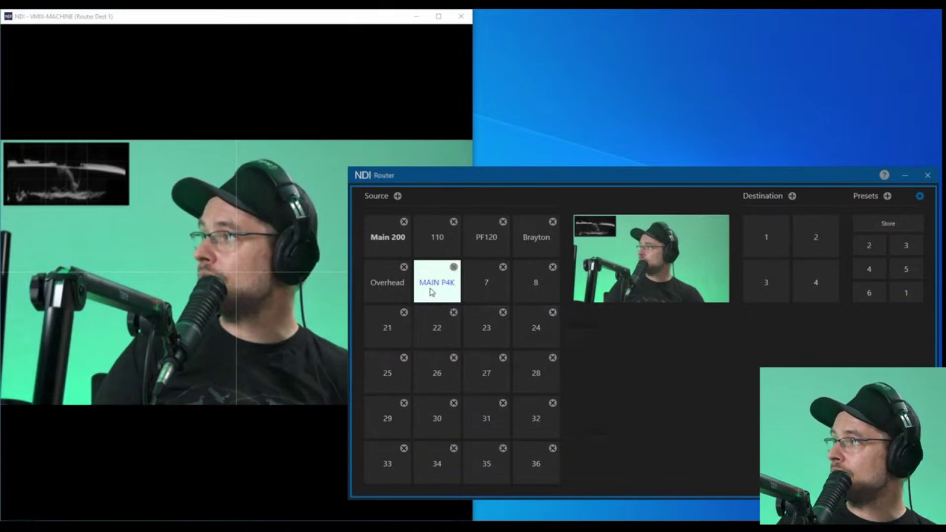
pyautogui.rightClick(432, 292)
pyautogui.click(430, 286)
pyautogui.rightClick(430, 286)
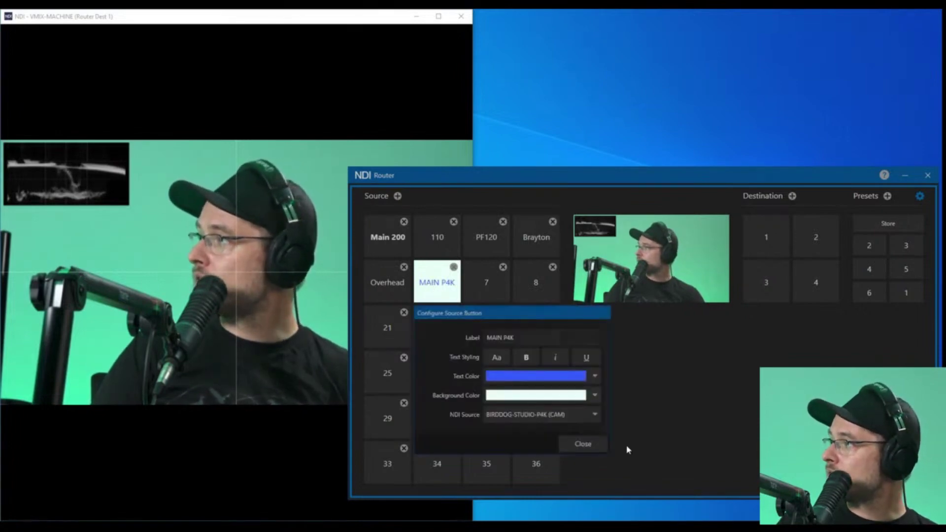
pyautogui.click(584, 445)
pyautogui.rightClick(422, 272)
pyautogui.click(428, 285)
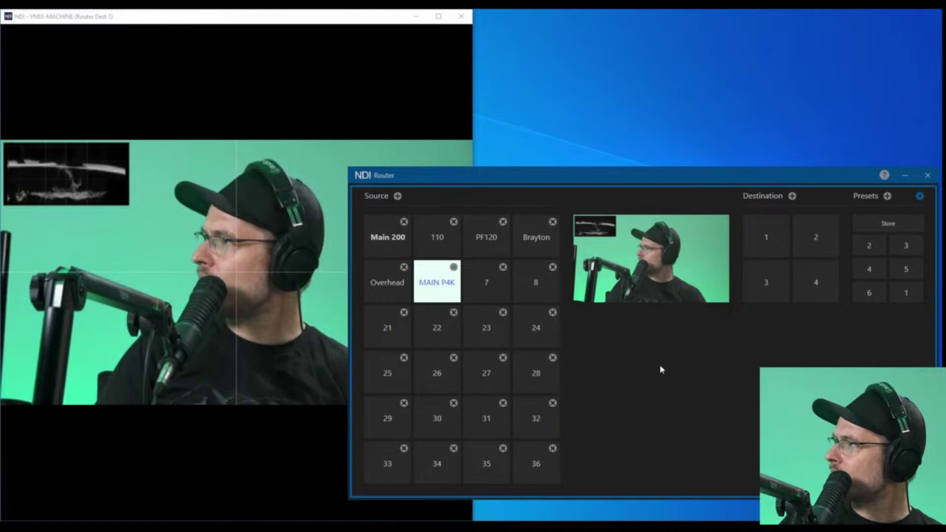
# Step: Leave edit mode and route Overhead, then 110, to destination 1
pyautogui.click(919, 196)
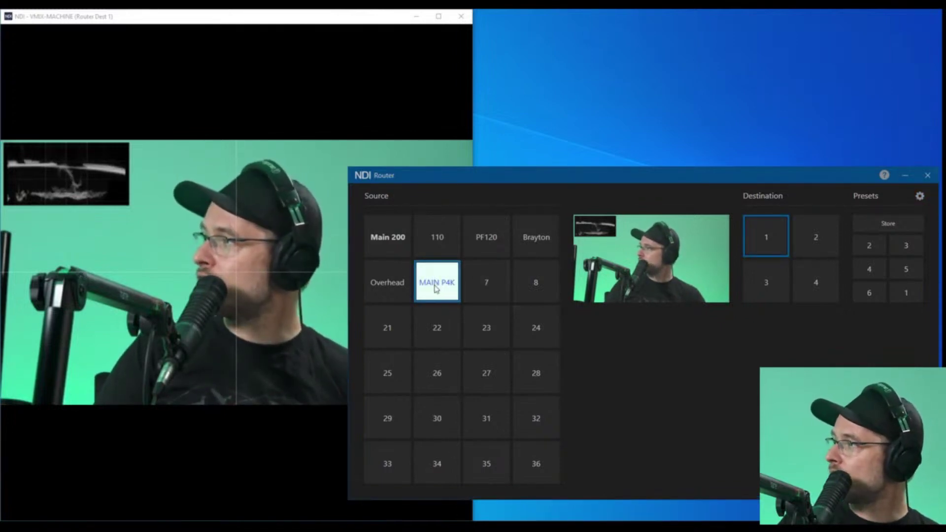
pyautogui.click(375, 278)
pyautogui.click(423, 245)
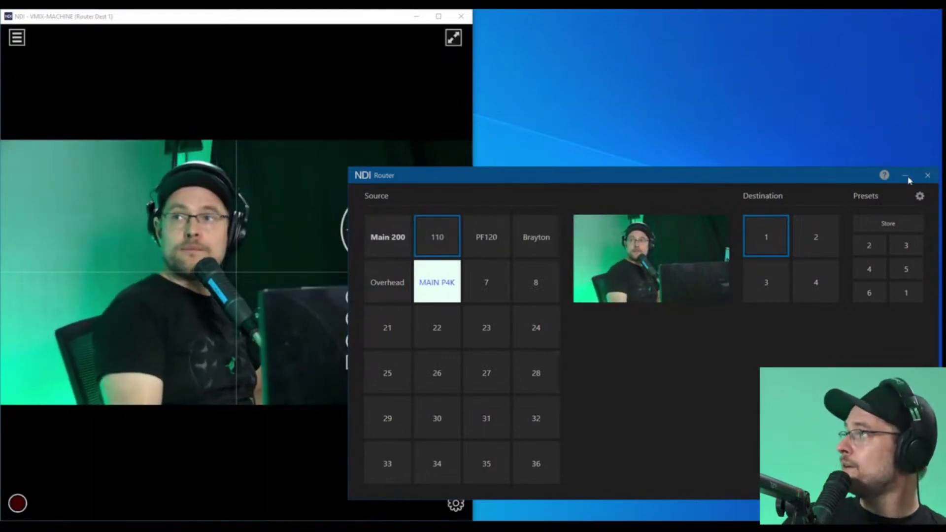
# Step: Re-enter edit mode, delete source slots 32, 33 and 34, and toggle editing off and on
pyautogui.click(920, 197)
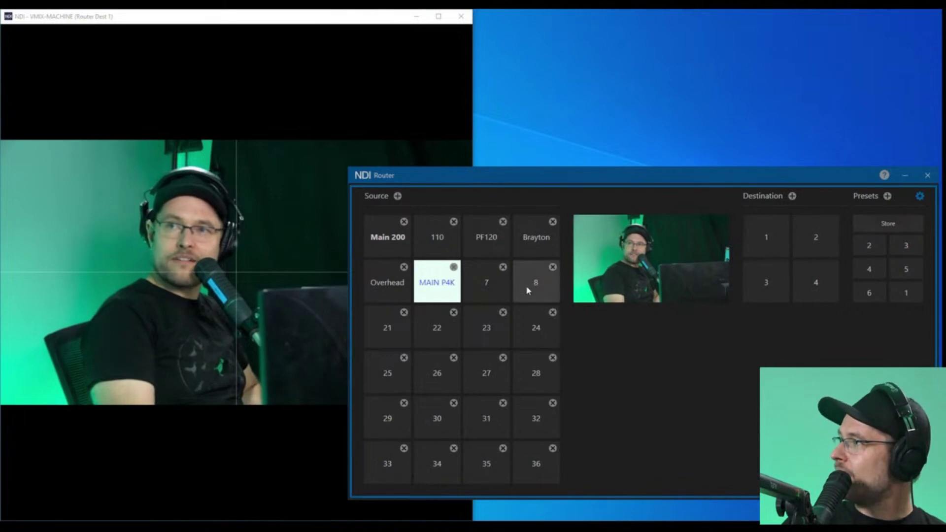
pyautogui.doubleClick(502, 268)
pyautogui.doubleClick(503, 268)
pyautogui.doubleClick(502, 268)
pyautogui.tripleClick(503, 268)
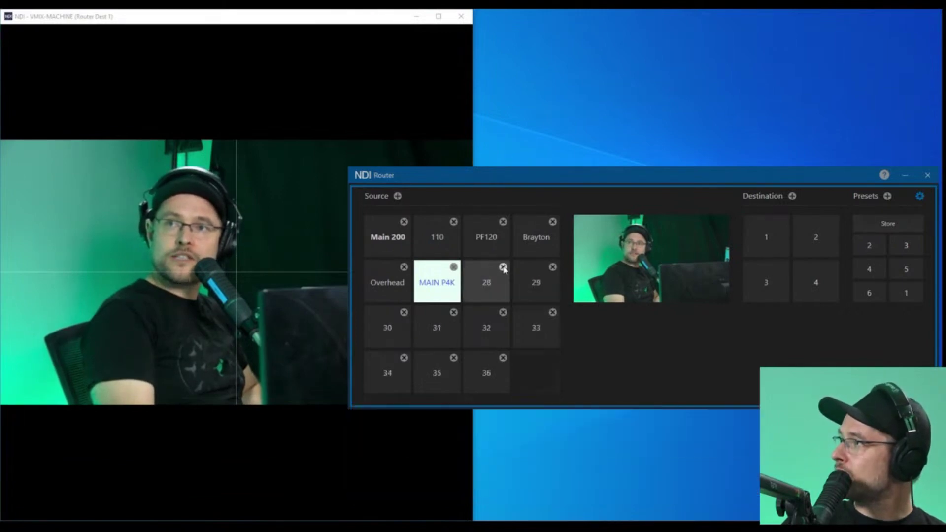
pyautogui.doubleClick(503, 267)
pyautogui.doubleClick(502, 268)
pyautogui.tripleClick(503, 267)
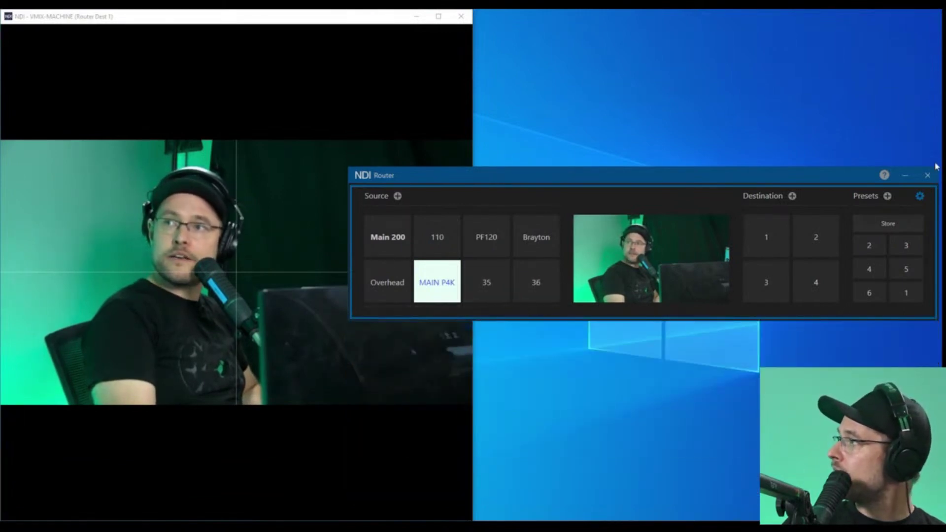
pyautogui.moveTo(320, 236)
pyautogui.click(919, 197)
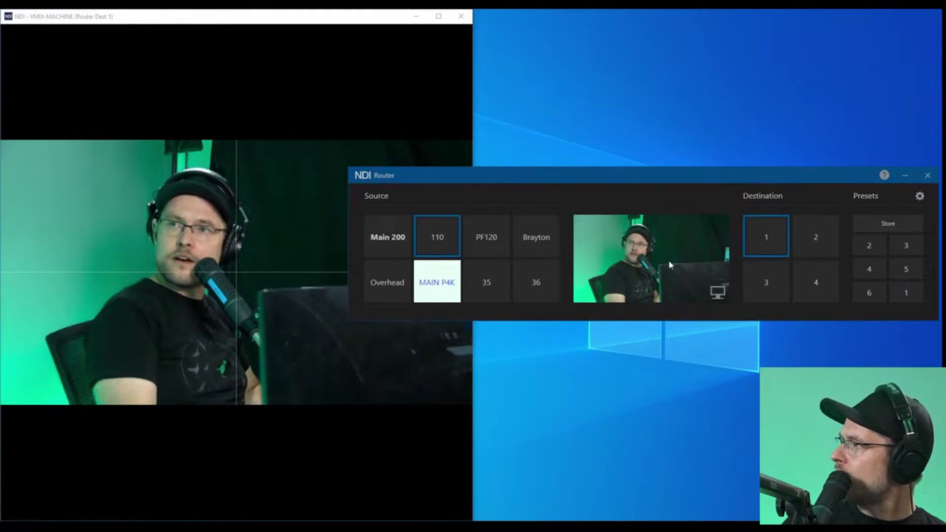
pyautogui.click(919, 197)
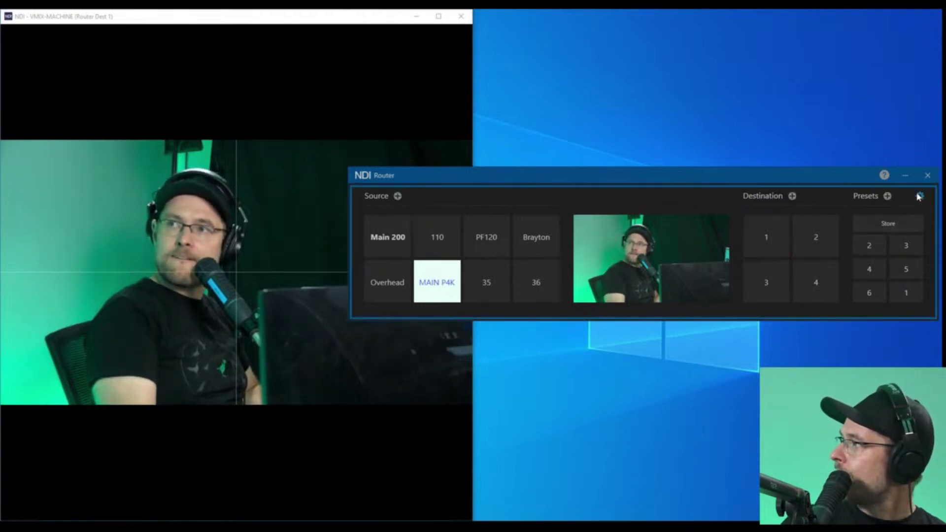
# Step: Add five extra destination slots and move the router window up to show them all
pyautogui.click(792, 196)
pyautogui.click(792, 196)
pyautogui.click(792, 196)
pyautogui.click(792, 196)
pyautogui.click(792, 196)
pyautogui.click(792, 197)
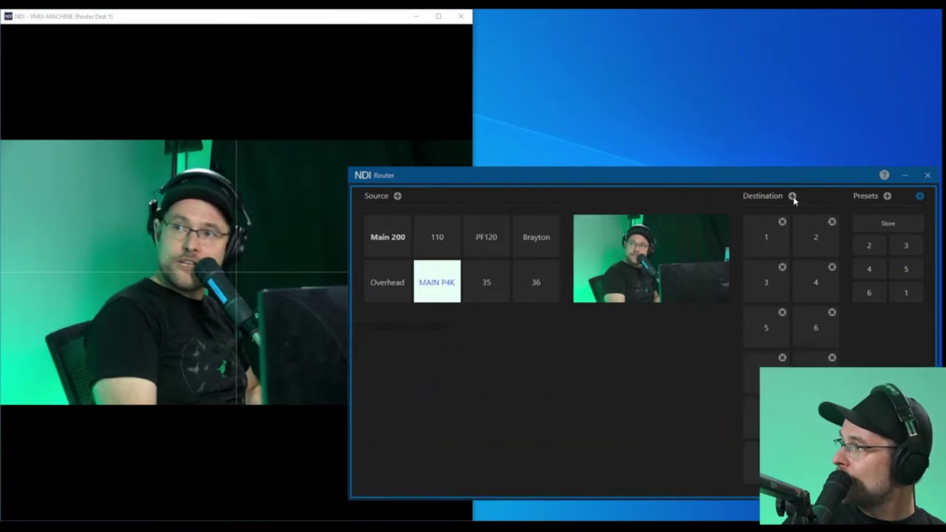
pyautogui.click(792, 196)
pyautogui.moveTo(807, 180); pyautogui.dragTo(788, 60)
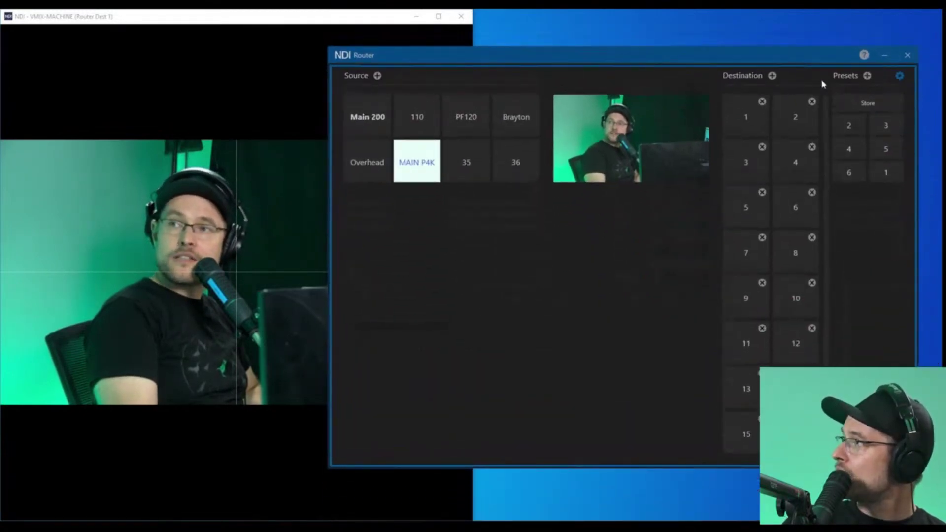
# Step: Delete the extra destinations from 6 up through 18 and 19
pyautogui.click(811, 192)
pyautogui.click(811, 192)
pyautogui.click(812, 192)
pyautogui.click(811, 193)
pyautogui.click(811, 193)
pyautogui.click(811, 193)
pyautogui.click(812, 193)
pyautogui.click(812, 193)
pyautogui.click(811, 193)
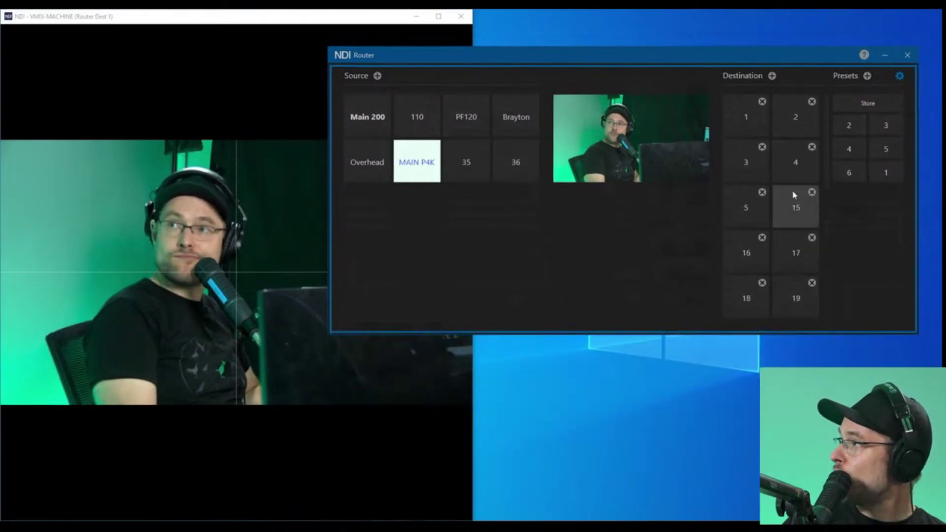
pyautogui.click(762, 194)
pyautogui.click(763, 194)
pyautogui.click(763, 194)
pyautogui.click(763, 194)
pyautogui.click(762, 193)
pyautogui.click(763, 193)
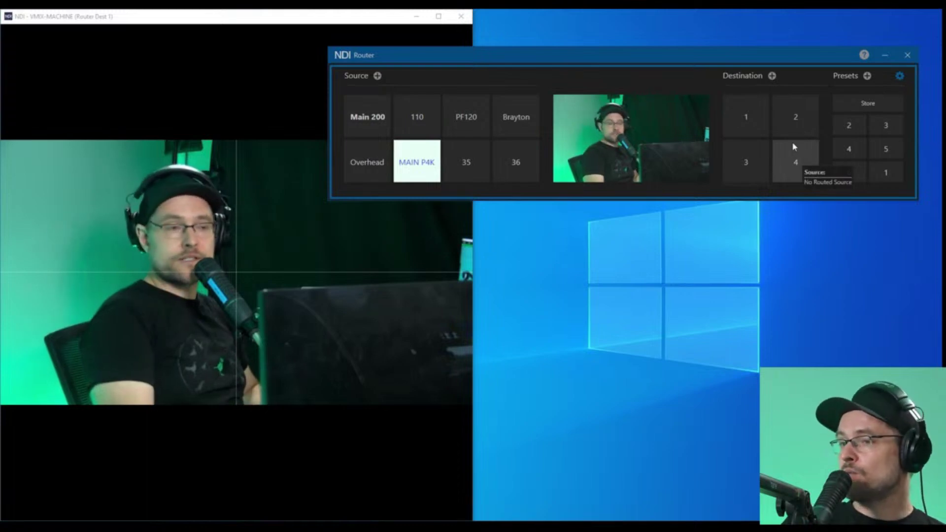
# Step: Add and remove destinations 5 to 8 until only destinations 1–4 remain
pyautogui.click(772, 76)
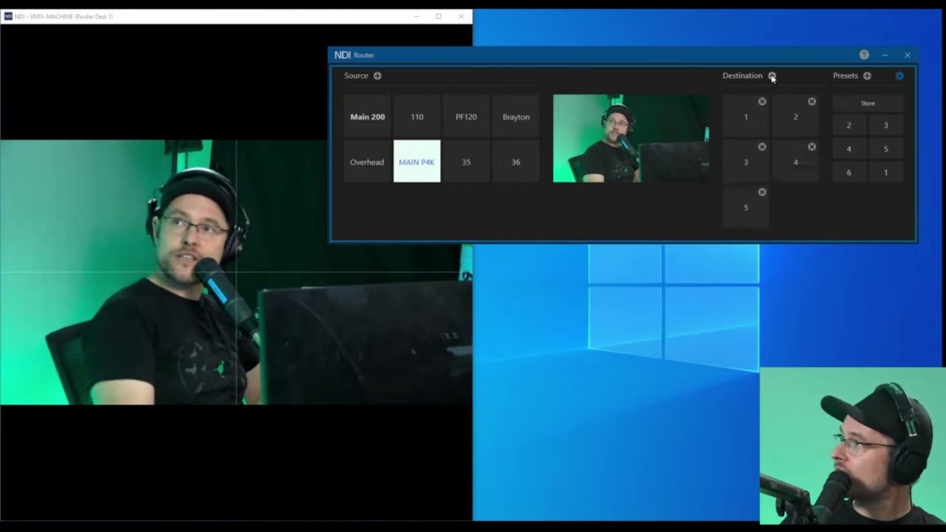
pyautogui.click(772, 77)
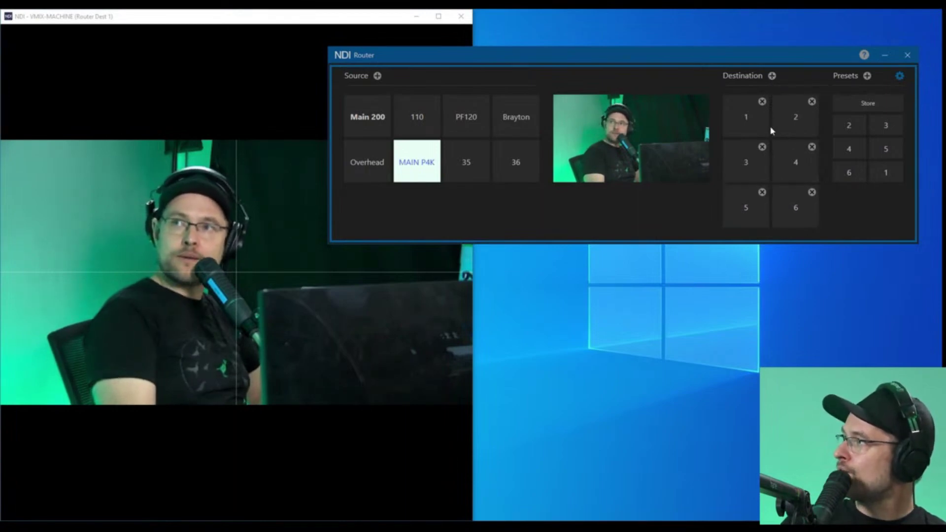
pyautogui.click(762, 192)
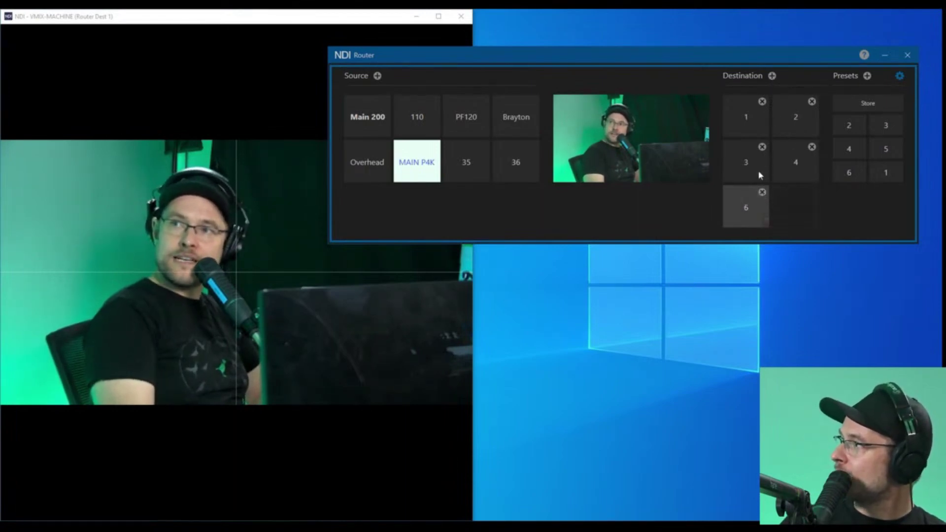
pyautogui.click(772, 77)
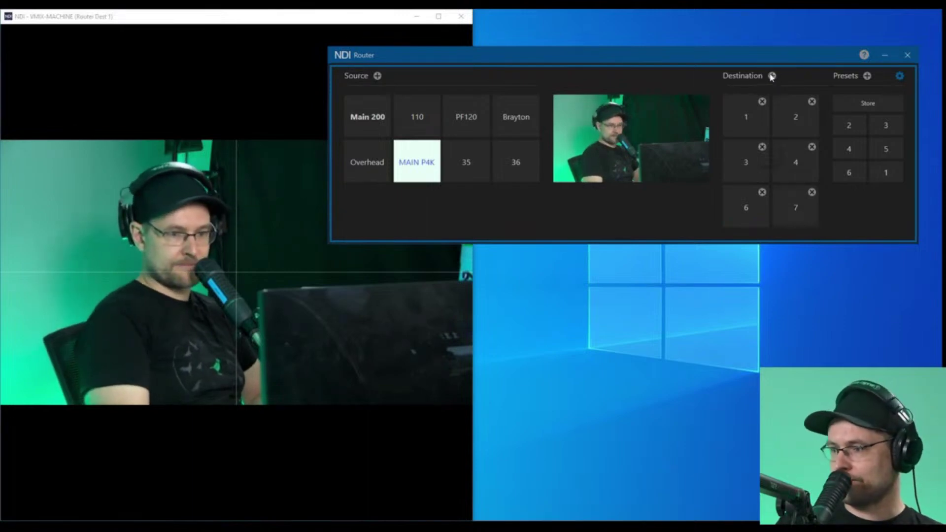
pyautogui.click(772, 76)
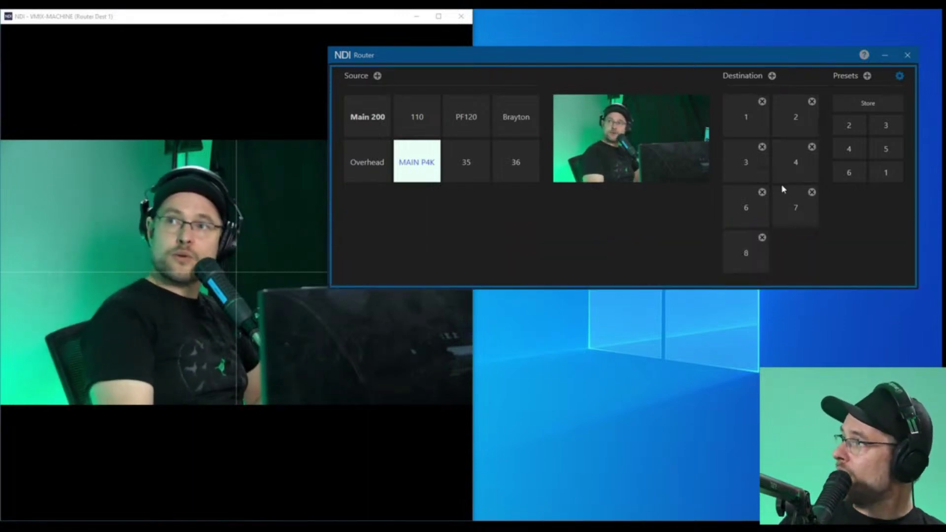
pyautogui.click(763, 193)
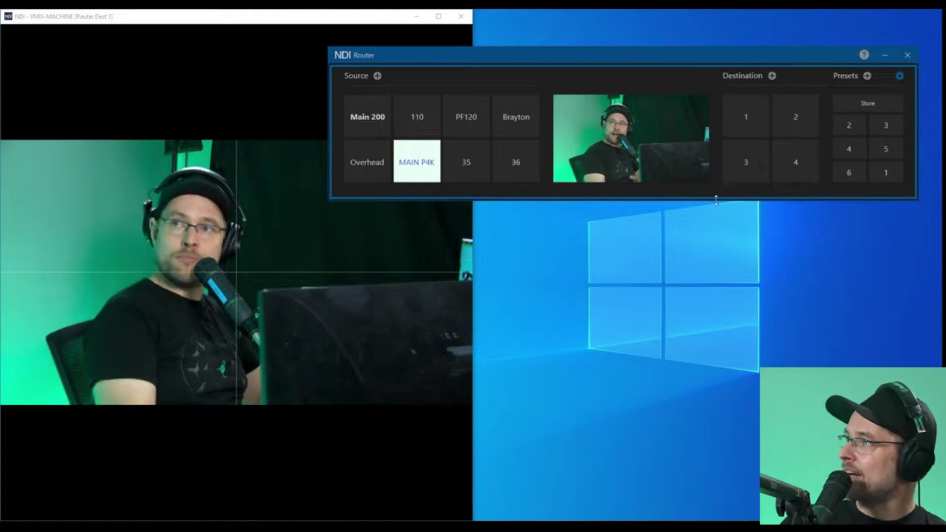
# Step: Toggle edit mode off and on, then add presets 9 through 16
pyautogui.moveTo(468, 236)
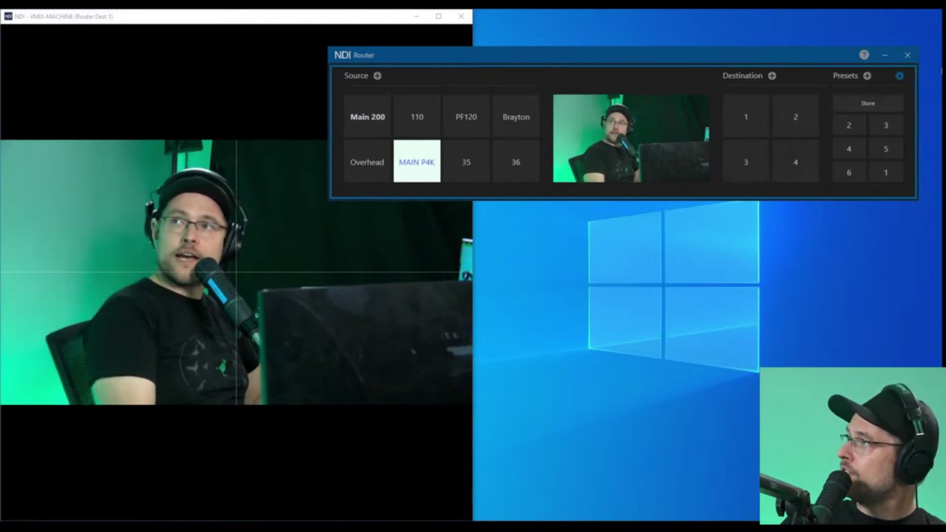
pyautogui.click(900, 77)
pyautogui.click(899, 77)
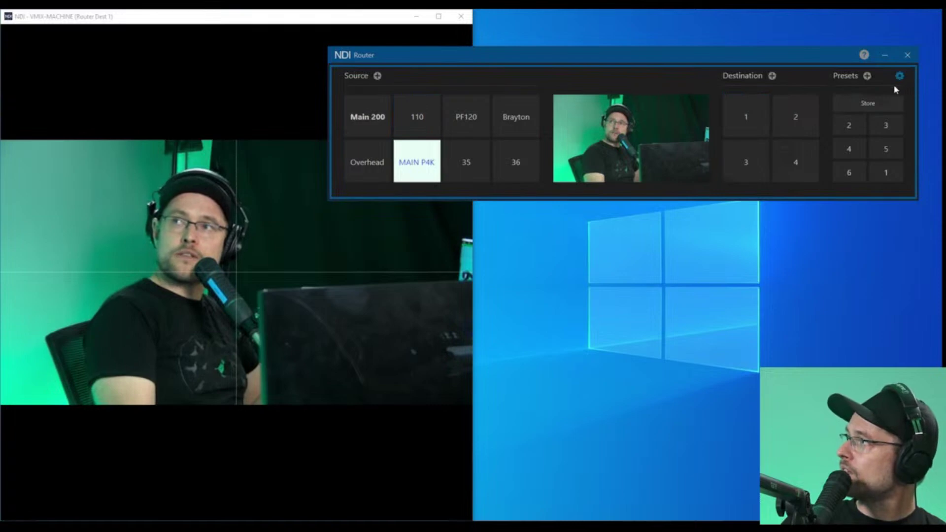
pyautogui.click(868, 76)
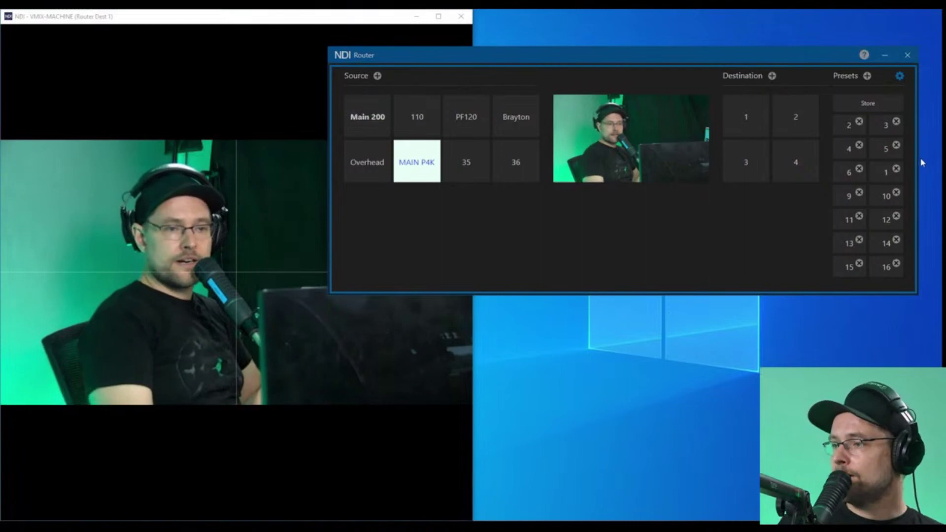
# Step: Review the presets, then delete presets 9 through 16 in edit mode
pyautogui.click(899, 76)
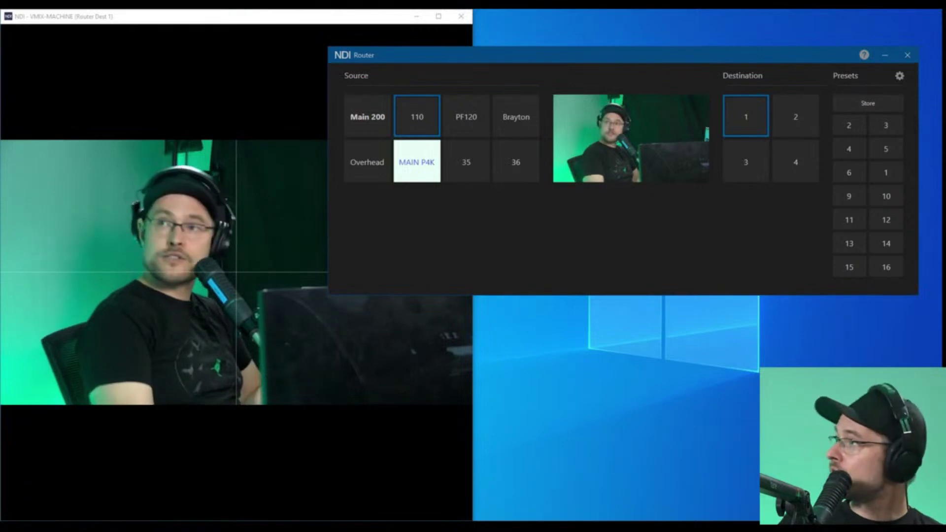
pyautogui.click(899, 76)
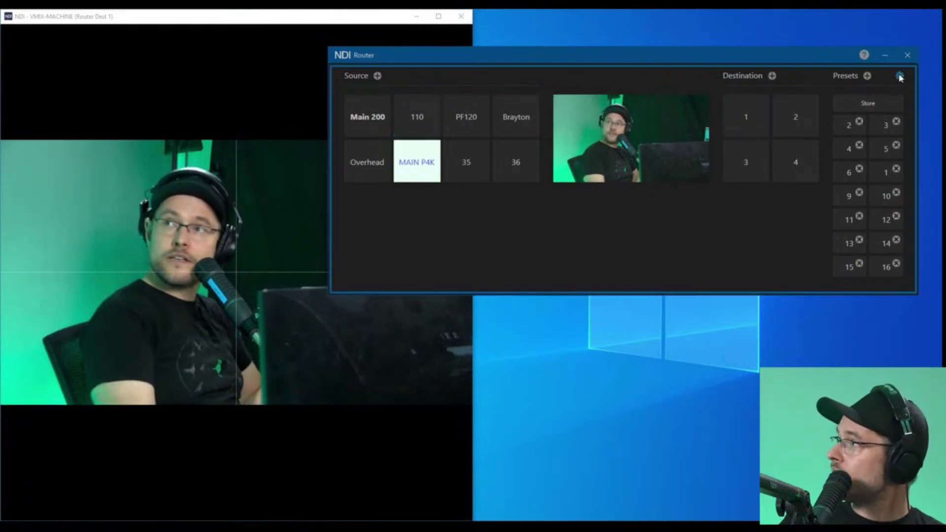
pyautogui.click(860, 193)
pyautogui.click(859, 192)
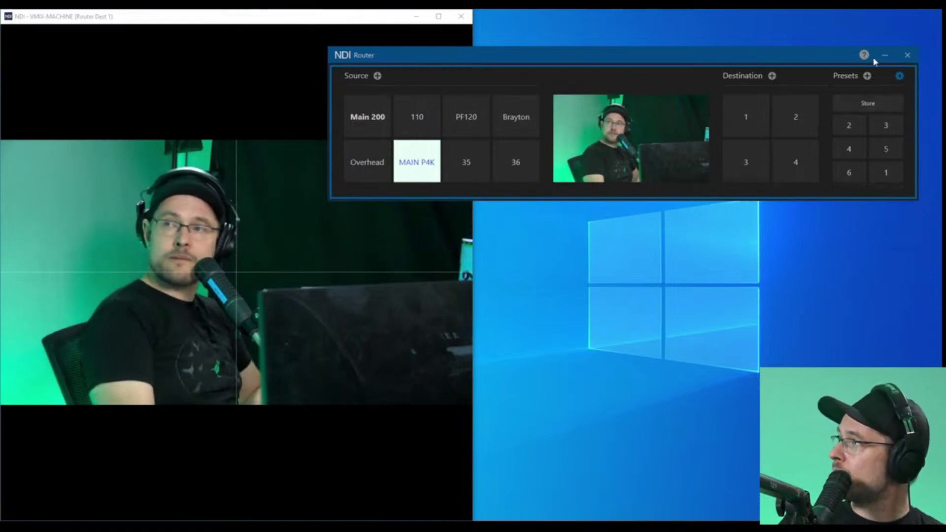
# Step: Exit edit mode and move the NDI Router window down and to the left
pyautogui.click(900, 76)
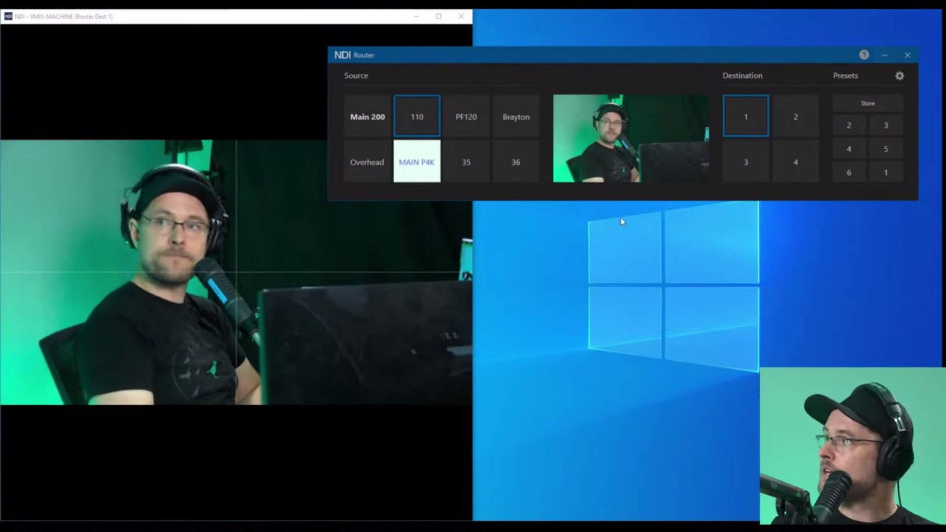
pyautogui.moveTo(695, 66); pyautogui.dragTo(646, 167)
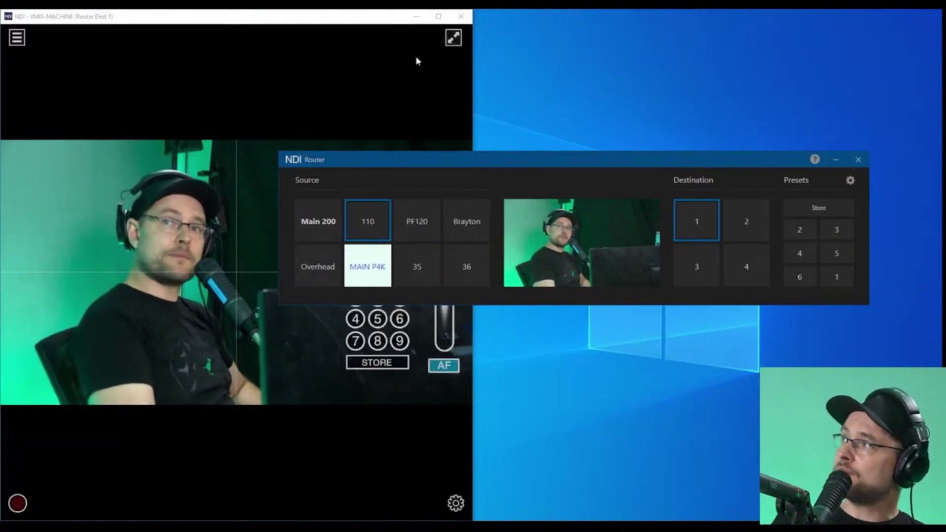
# Step: Close the NDI Studio Monitor window and then the NDI Router window
pyautogui.click(460, 16)
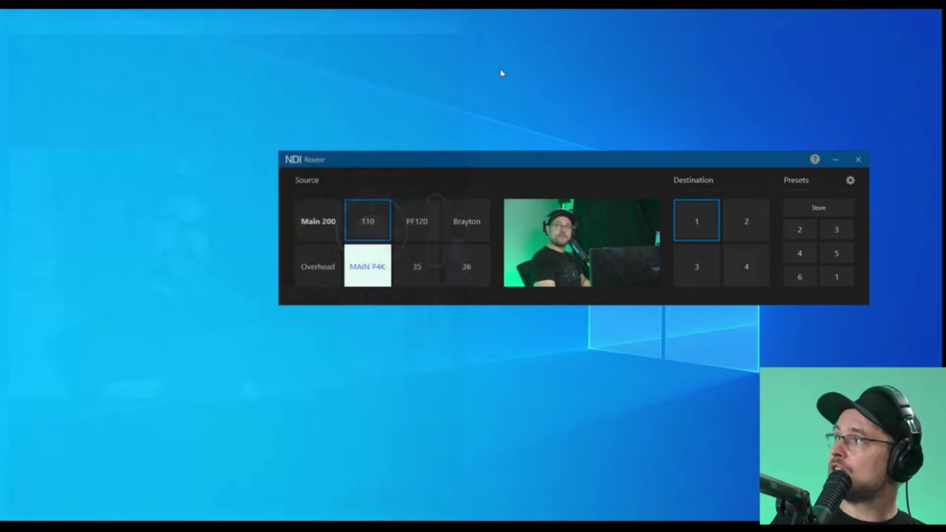
pyautogui.click(858, 160)
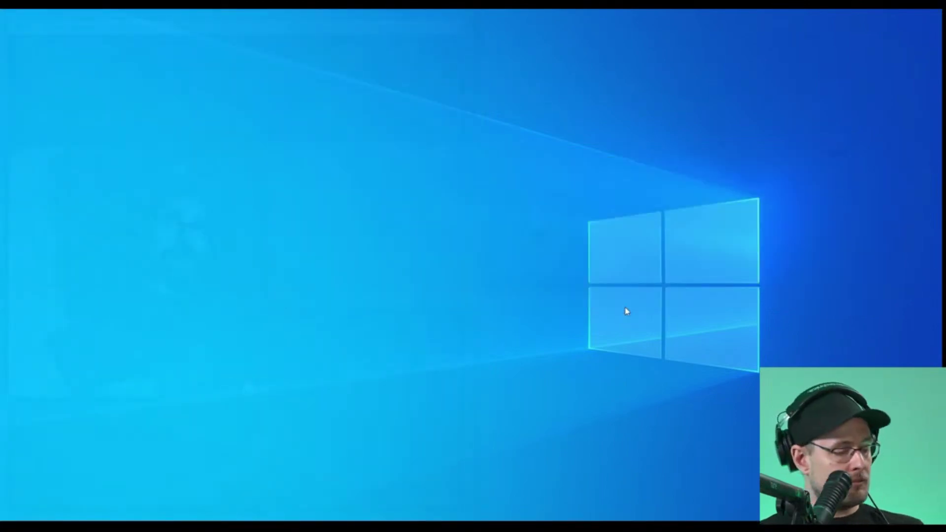